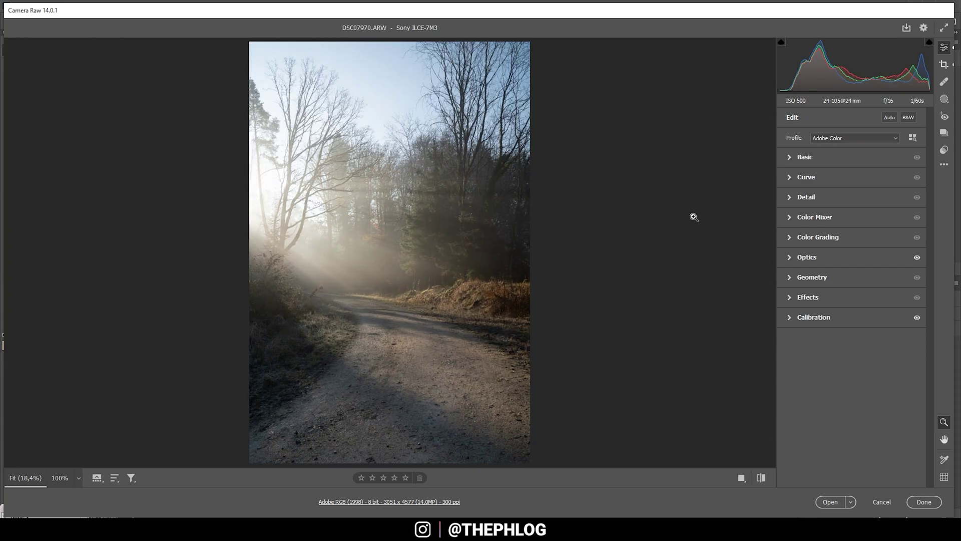
- Change the raw photo's profile from Adobe Color to Adobe Landscape
click(836, 145)
click(843, 158)
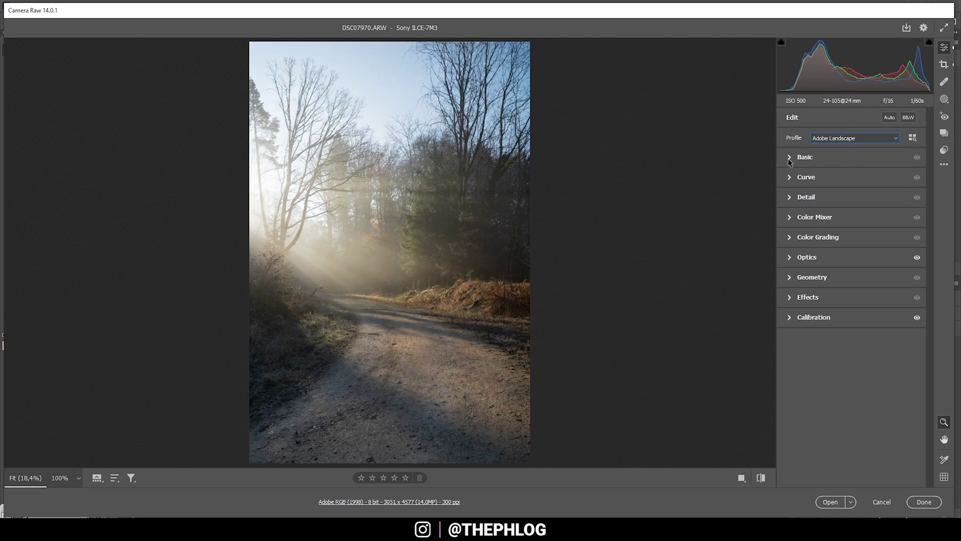
- In the Basic panel, warm the white balance to a custom temperature of 6800
click(789, 158)
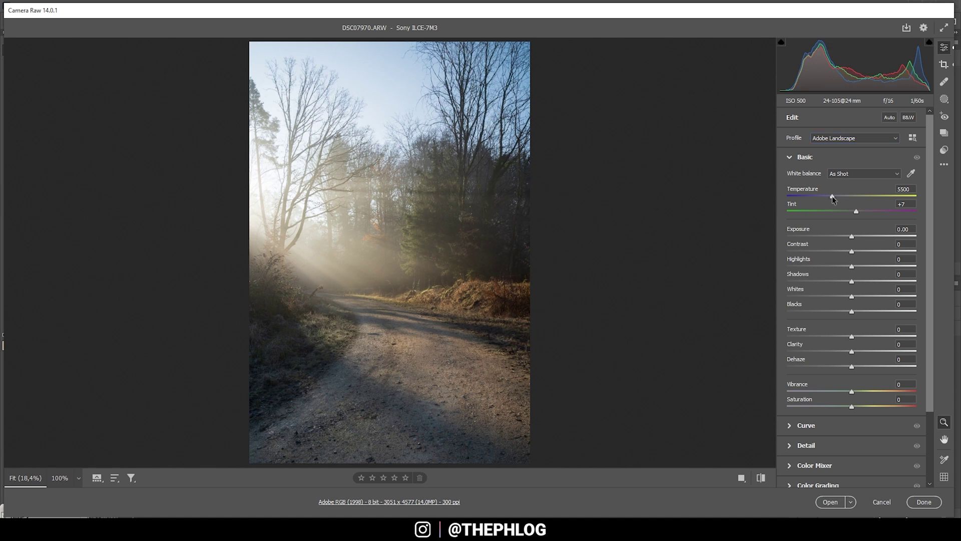
drag(833, 196, 847, 197)
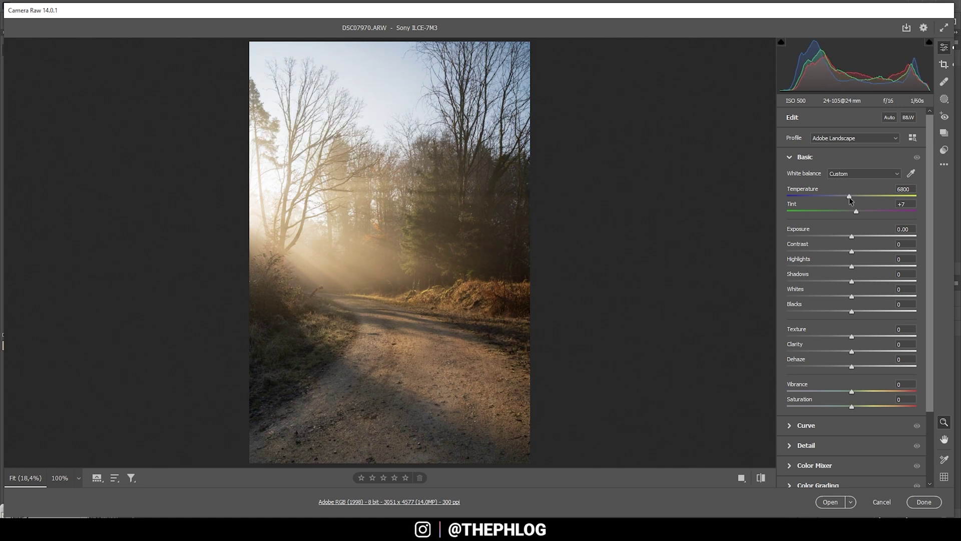
drag(849, 197, 849, 197)
- Balance the forest path's tones: Highlights -37, Shadows -34, Whites +8, Blacks +16
drag(851, 267, 827, 265)
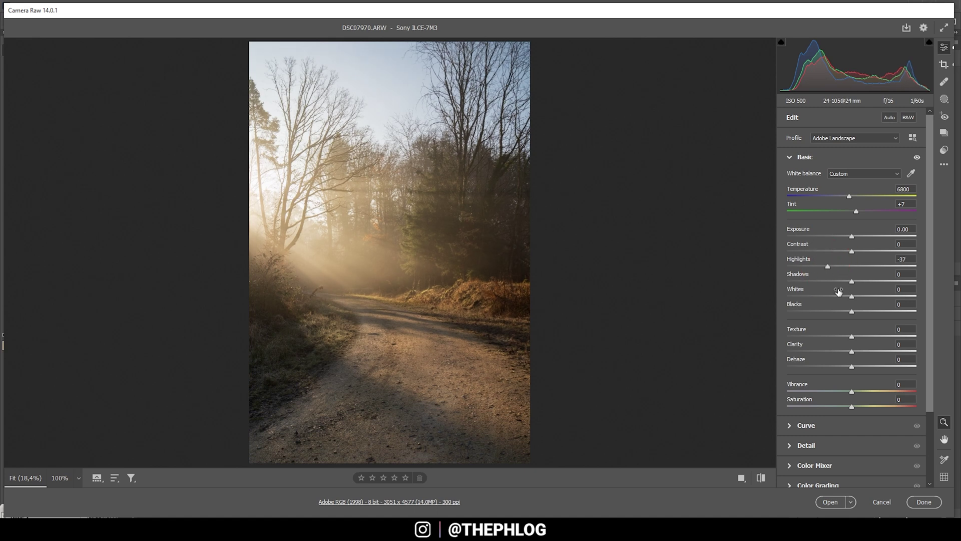
drag(850, 282, 827, 281)
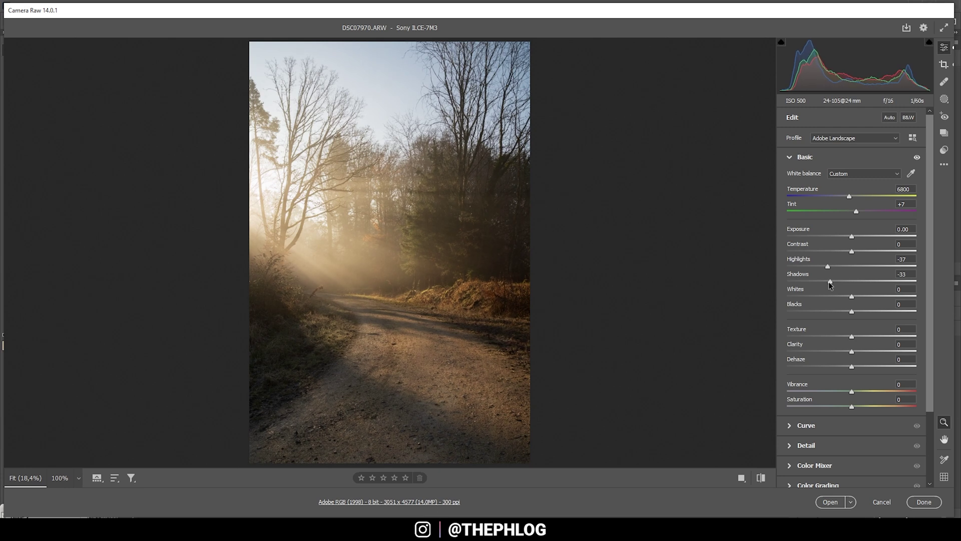
drag(828, 282, 827, 281)
drag(851, 297, 855, 296)
drag(858, 299, 856, 299)
drag(852, 312, 859, 314)
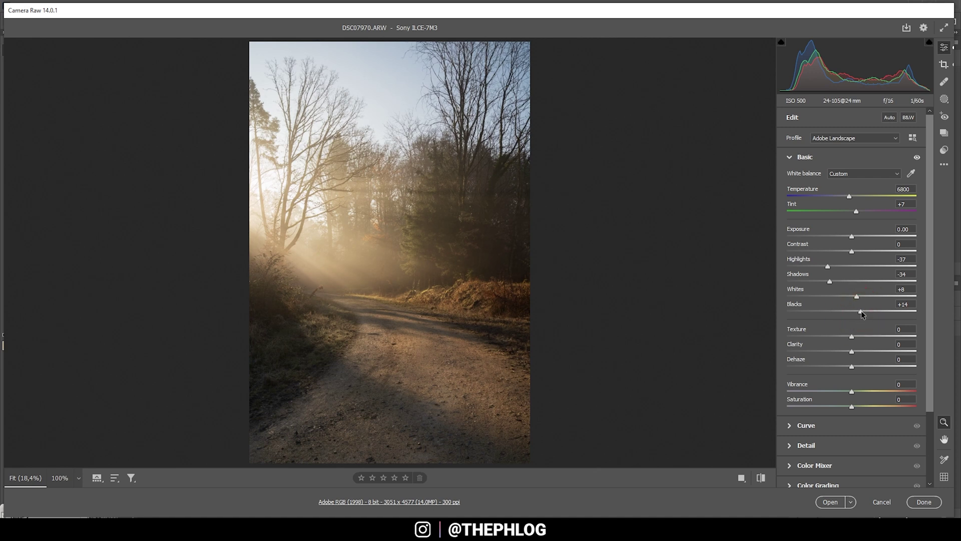
- Toggle the before/after view twice to compare the edit against the original
click(758, 483)
click(758, 483)
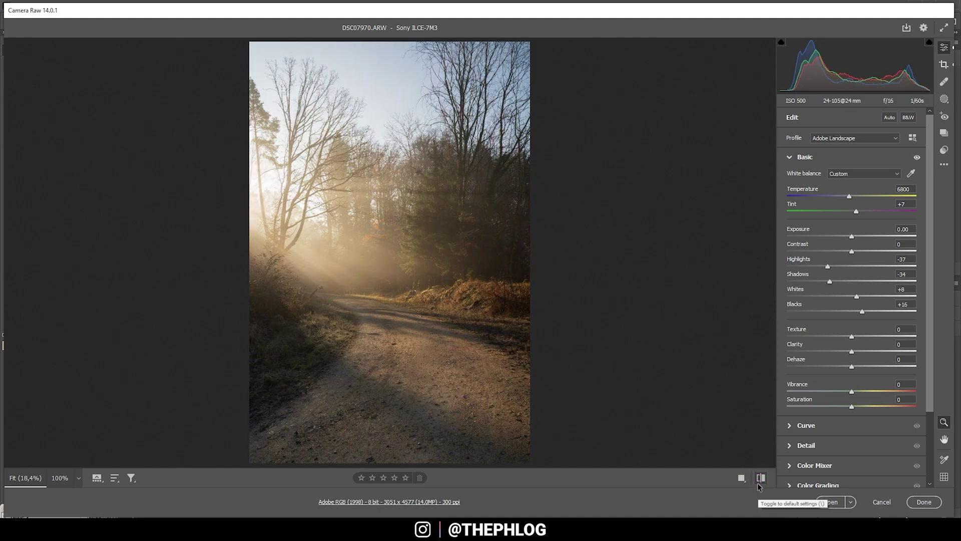
click(758, 483)
click(758, 483)
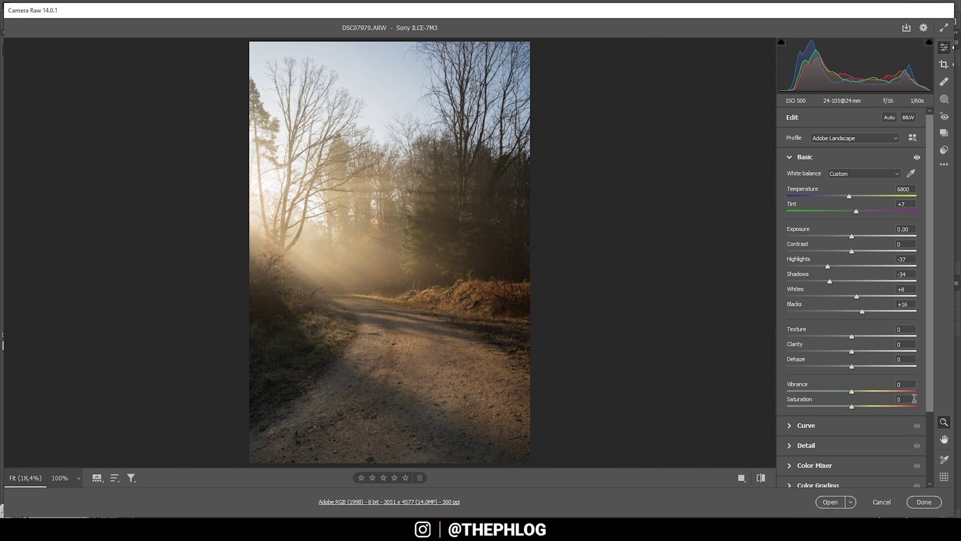
- Add Clarity +7, Vibrance +13 and Saturation +5
drag(851, 353, 856, 353)
drag(852, 391, 860, 391)
drag(852, 406, 854, 406)
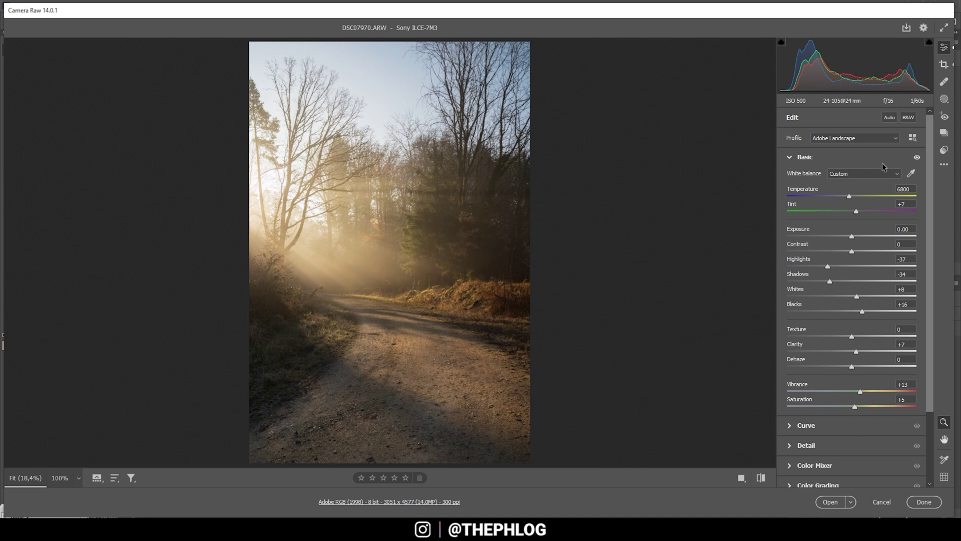
- Create a Color Range mask sampled from the bright sky, with Refine set to 56
click(945, 100)
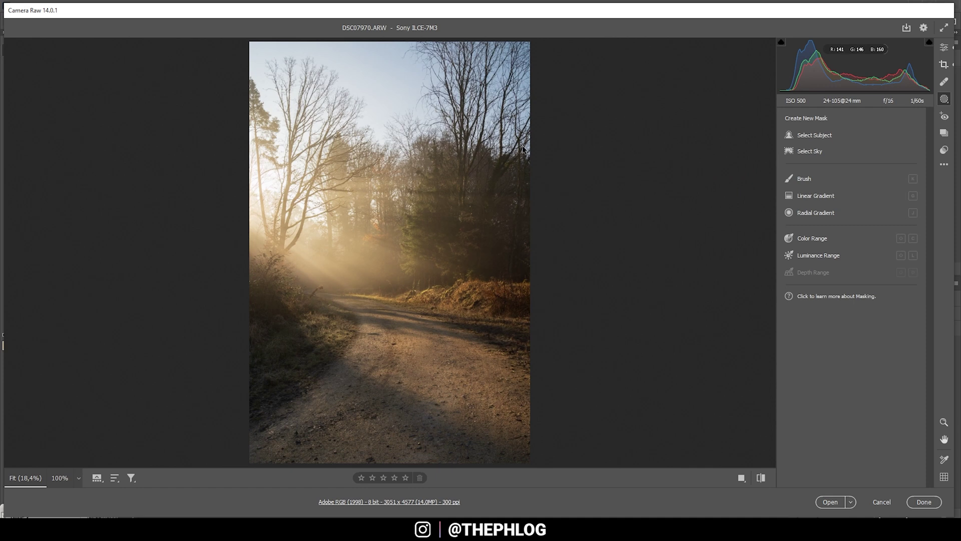
click(822, 239)
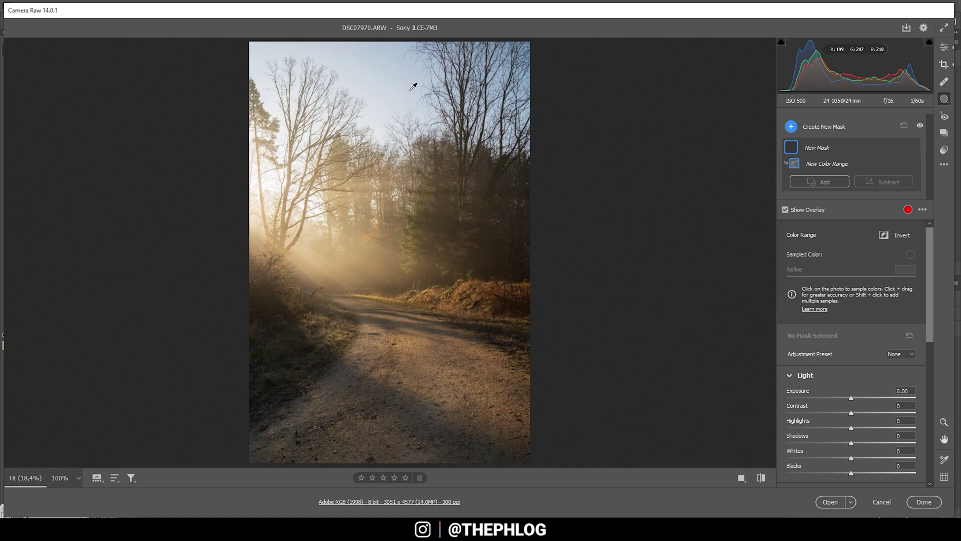
click(410, 90)
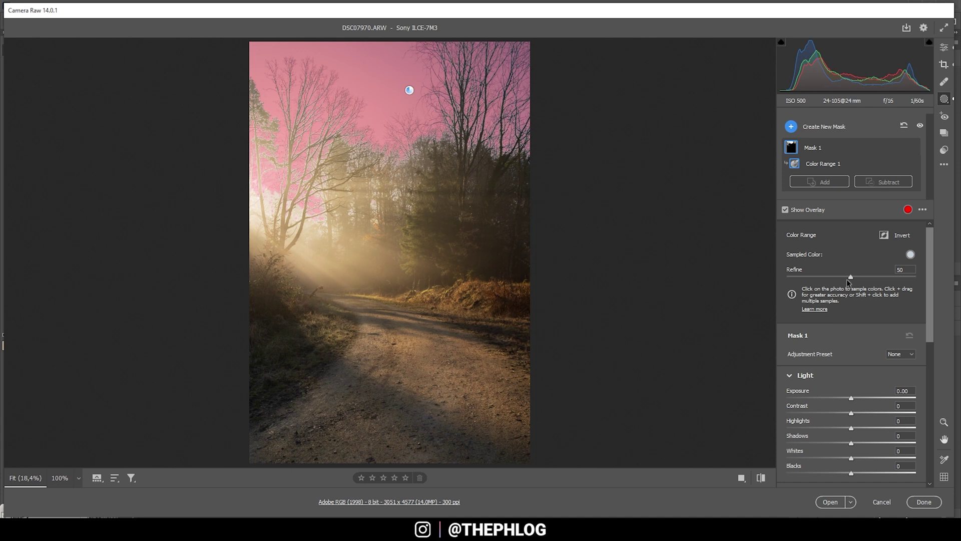
drag(851, 276, 853, 276)
click(885, 185)
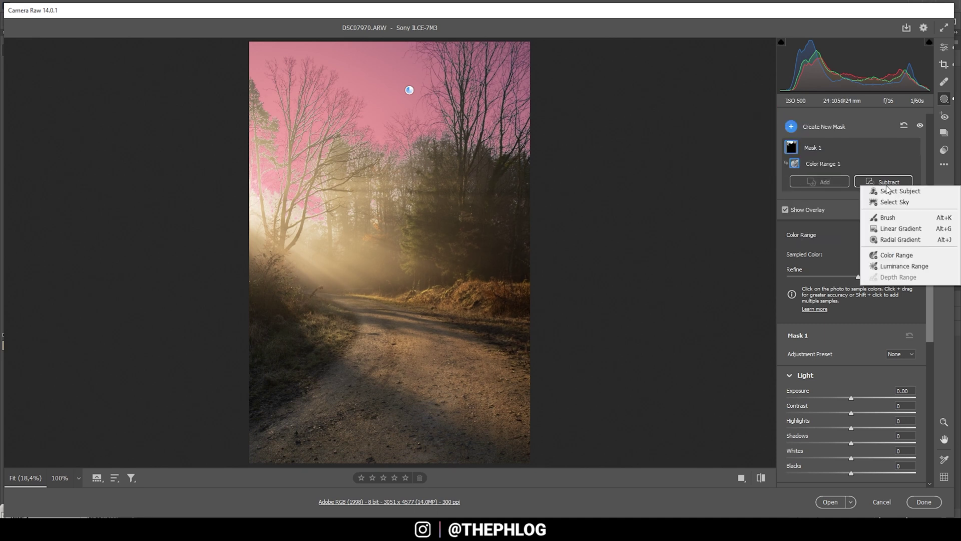
- Limit the sky mask with a linear gradient across the upper sky, then set Exposure -1.10 and Temperature -15
click(891, 231)
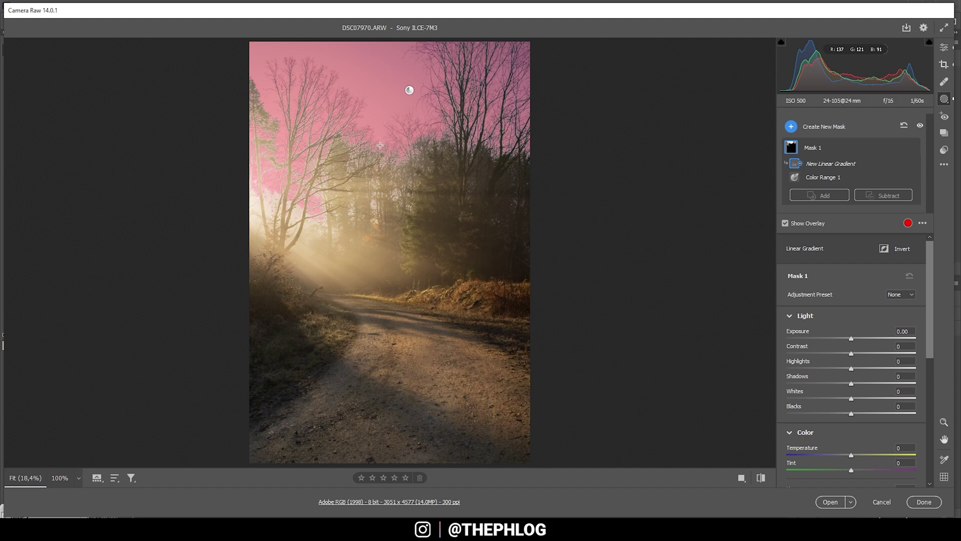
drag(363, 191, 343, 190)
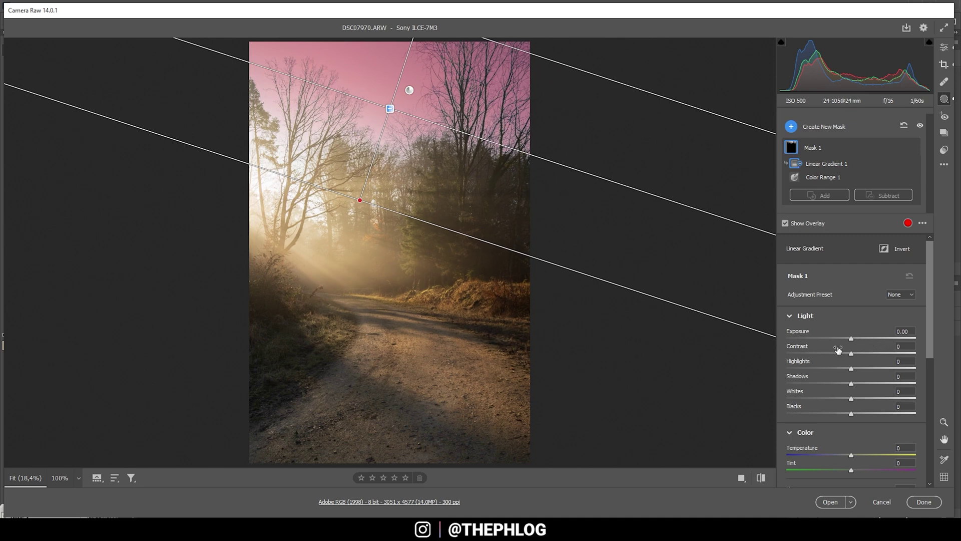
drag(852, 339, 833, 339)
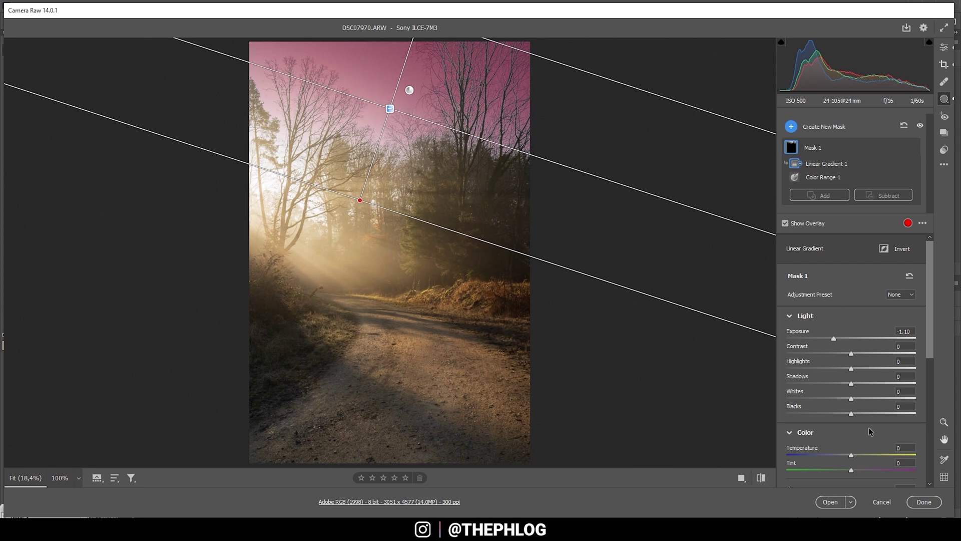
drag(852, 456, 846, 456)
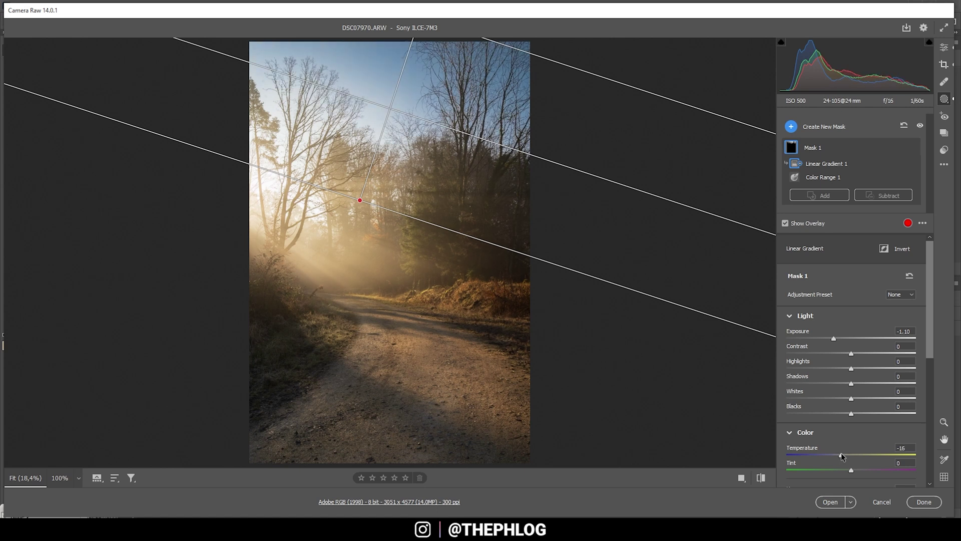
drag(841, 453, 842, 453)
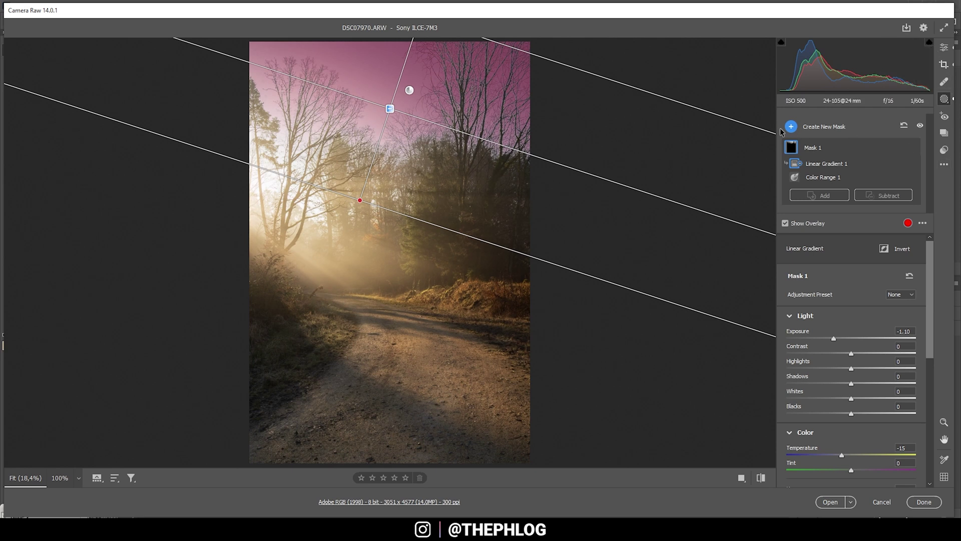
- Add a bottom-up linear gradient mask over the road with Contrast +25, Highlights +100, Shadows -47
click(820, 195)
click(837, 174)
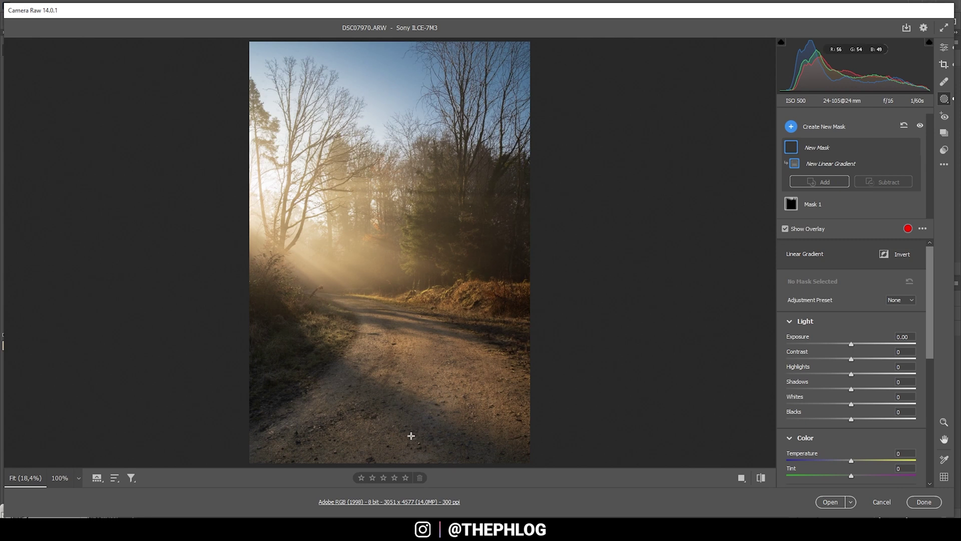
drag(411, 435, 418, 329)
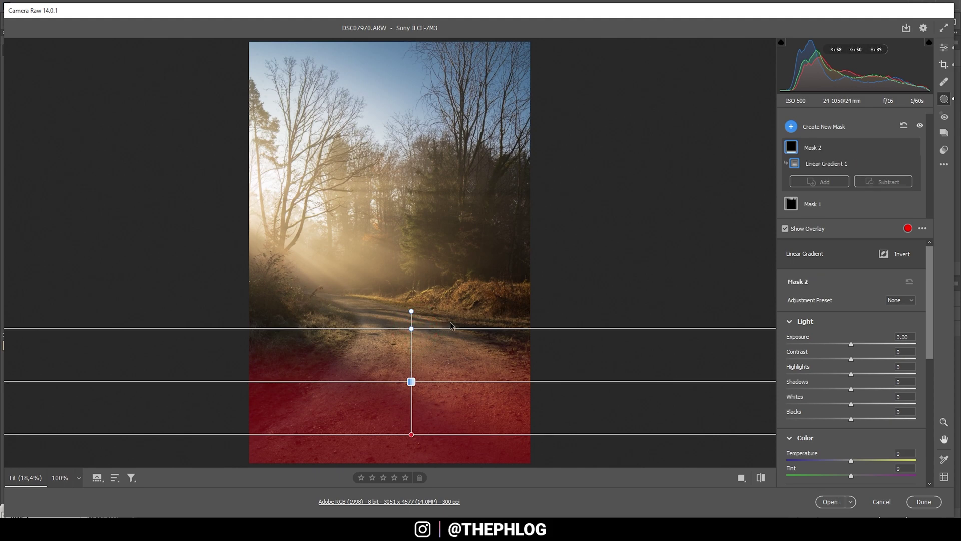
drag(851, 358, 933, 372)
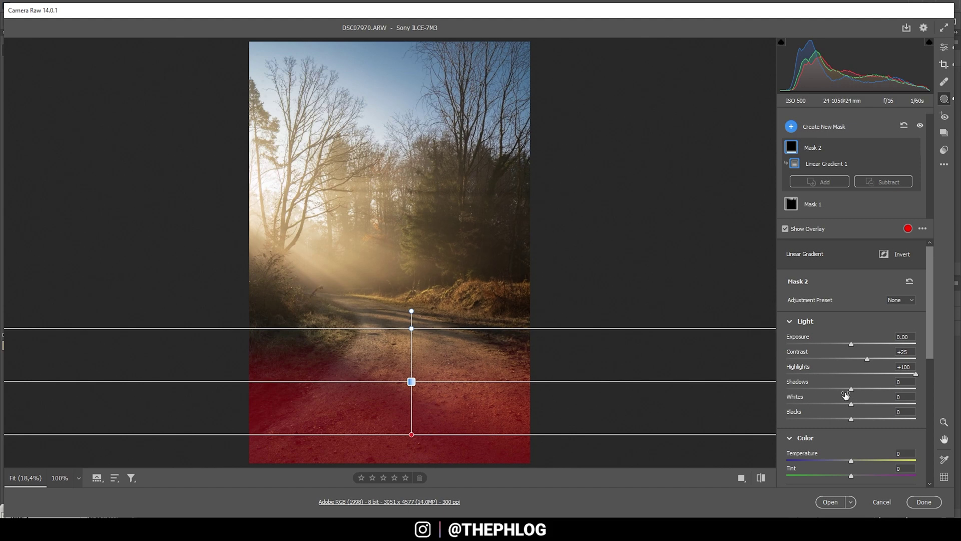
drag(851, 388, 821, 388)
drag(411, 382, 418, 358)
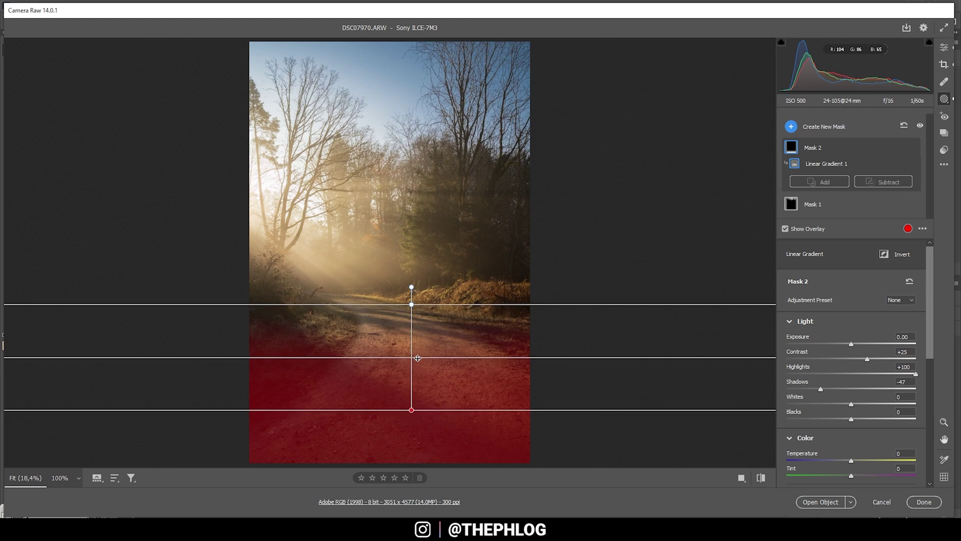
click(944, 47)
- Draw a radial gradient mask around the sunlit trees and path and set its Clarity to +62
click(944, 99)
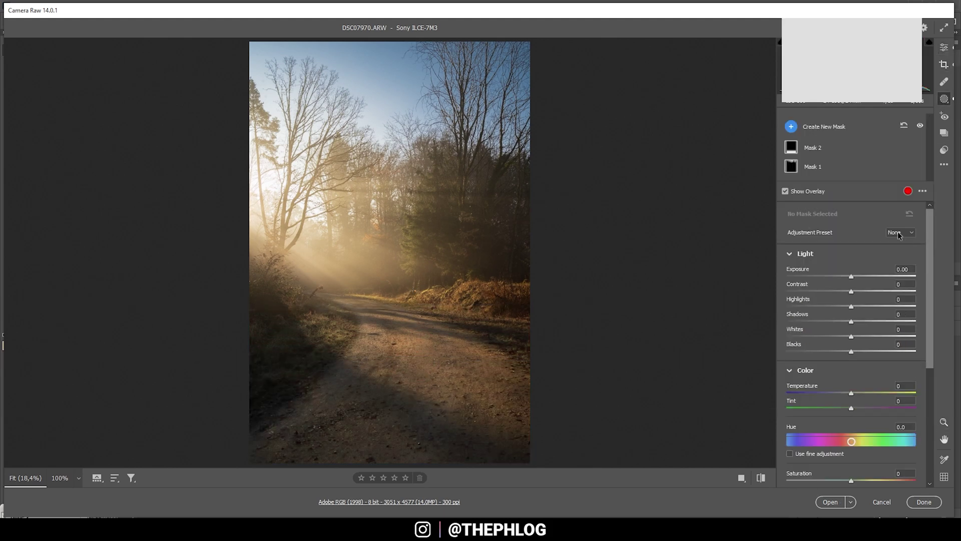
click(793, 128)
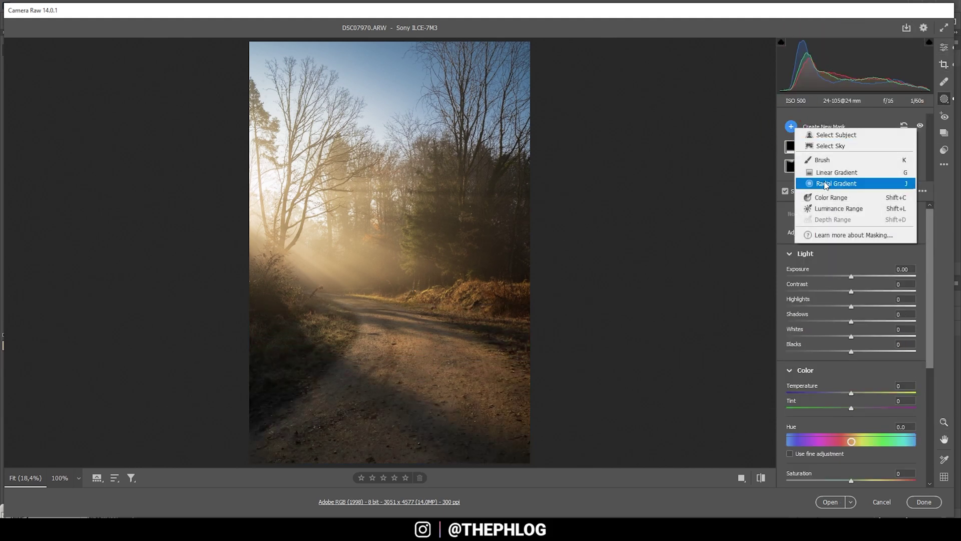
click(826, 184)
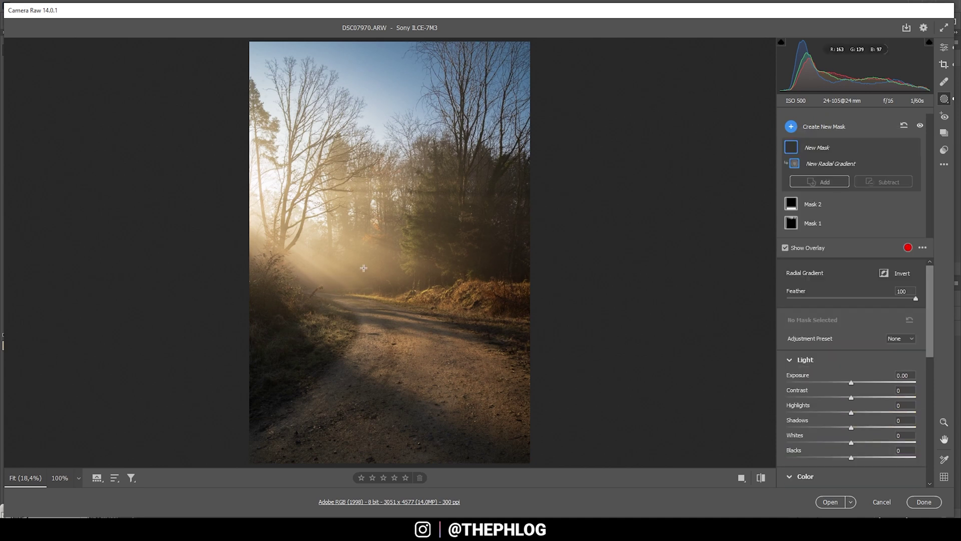
drag(359, 270, 493, 335)
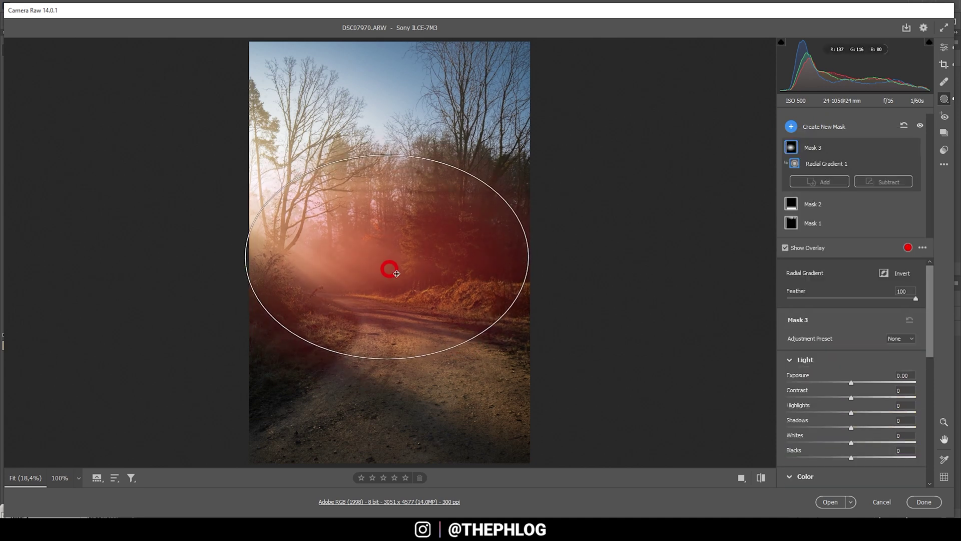
scroll(855, 415, down, 2)
scroll(856, 416, down, 6)
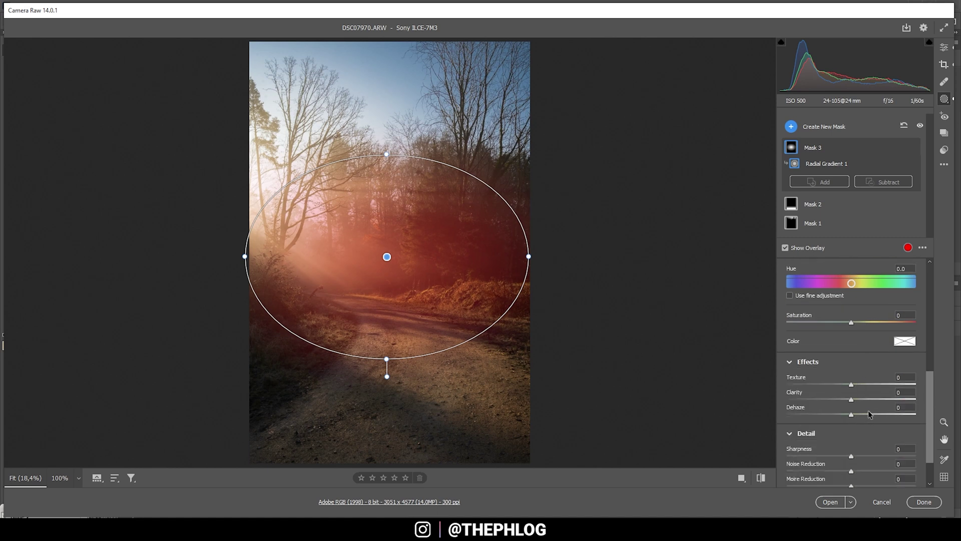
drag(852, 401, 879, 401)
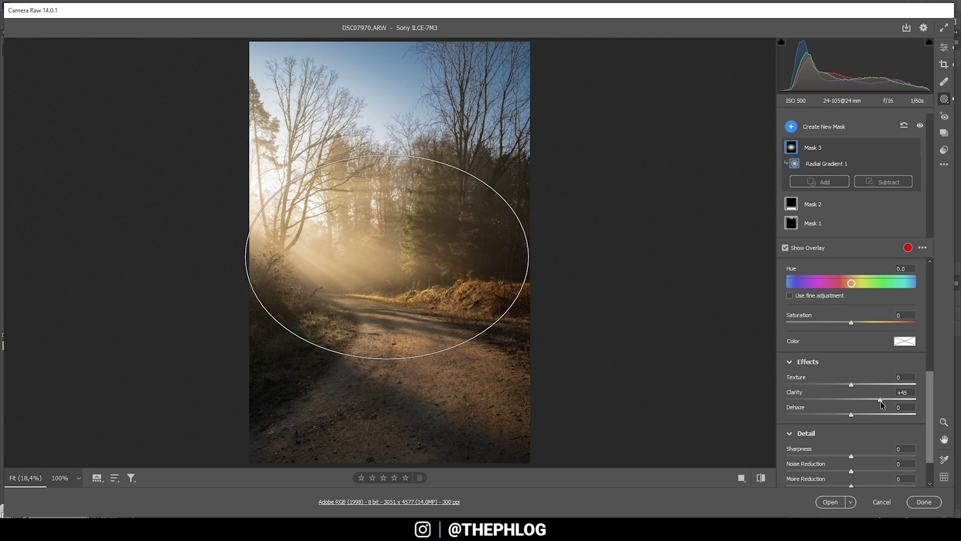
drag(885, 401, 891, 400)
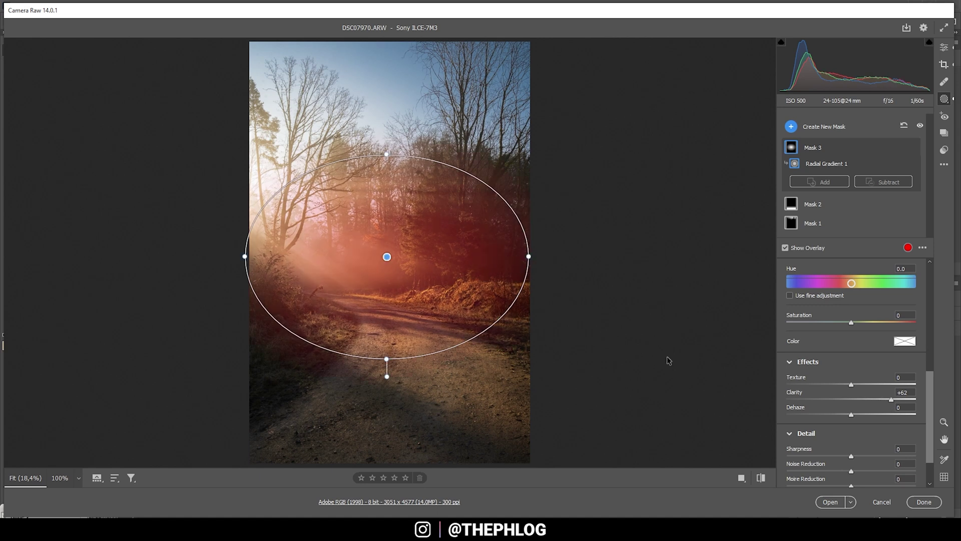
- In the Color Mixer, shift the Yellows hue to -23
click(941, 50)
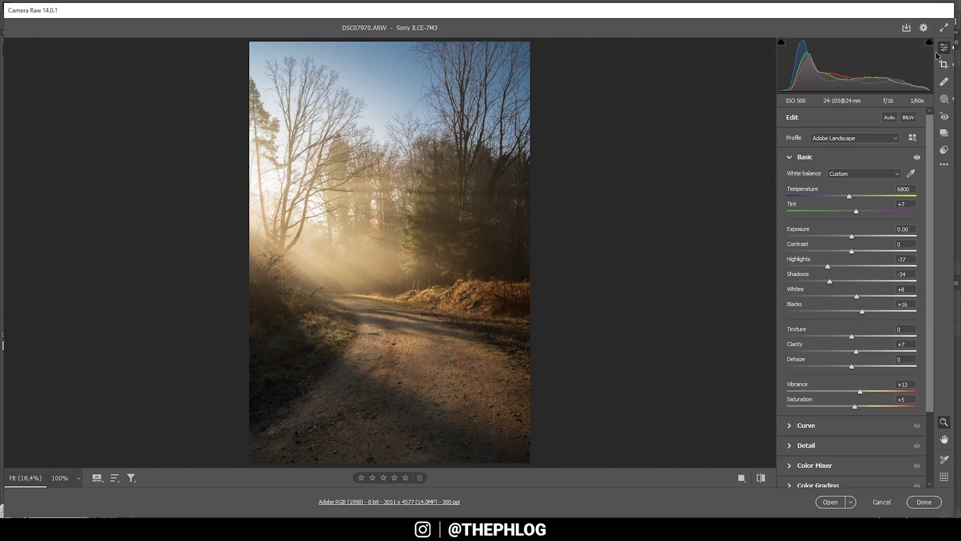
click(801, 158)
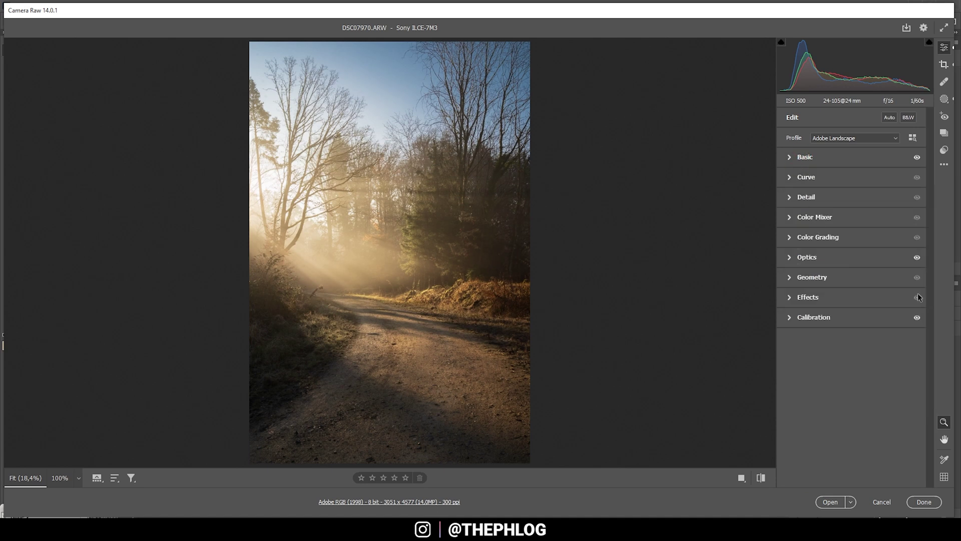
click(803, 222)
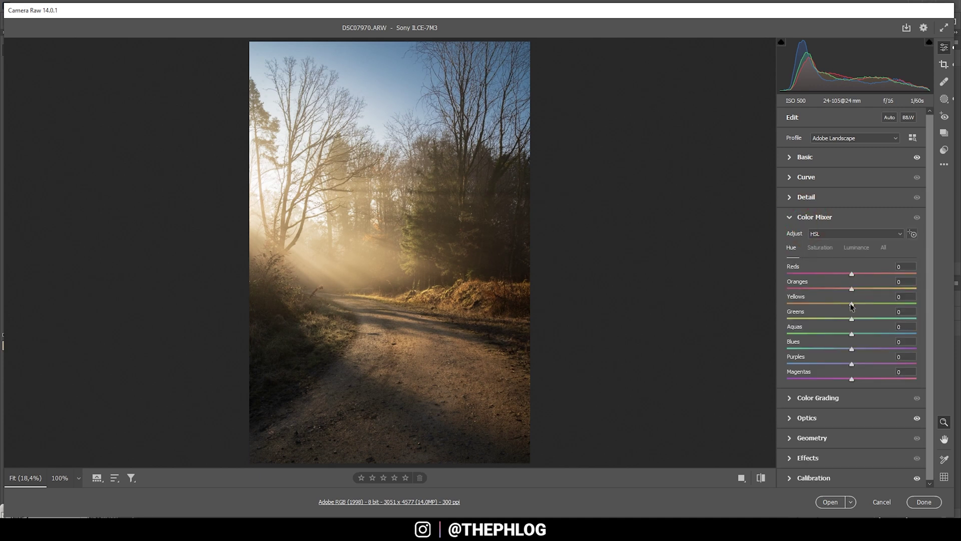
drag(852, 306, 845, 306)
drag(840, 305, 836, 305)
- Raise Oranges saturation to +10 and luminance to +40, and drop Blues luminance to -11
click(825, 249)
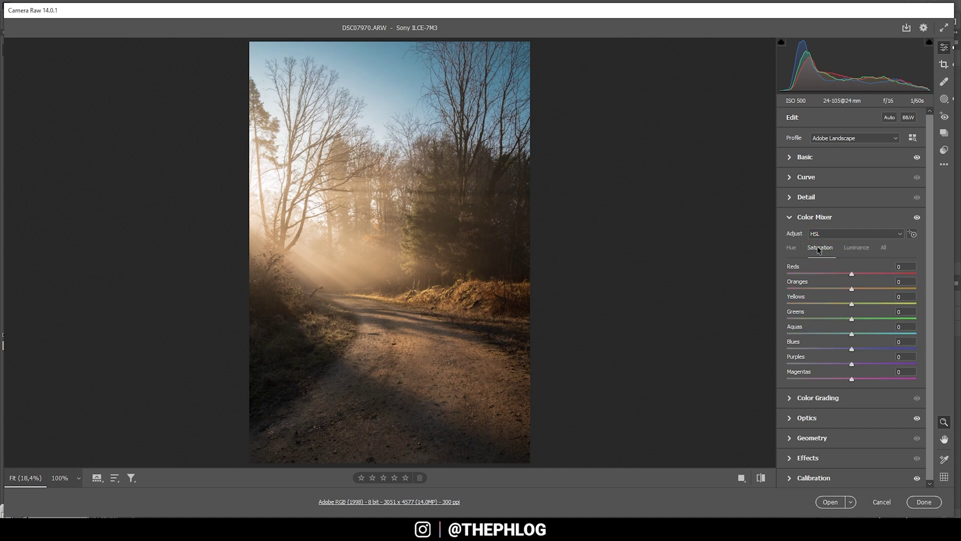
drag(852, 290, 859, 294)
click(856, 249)
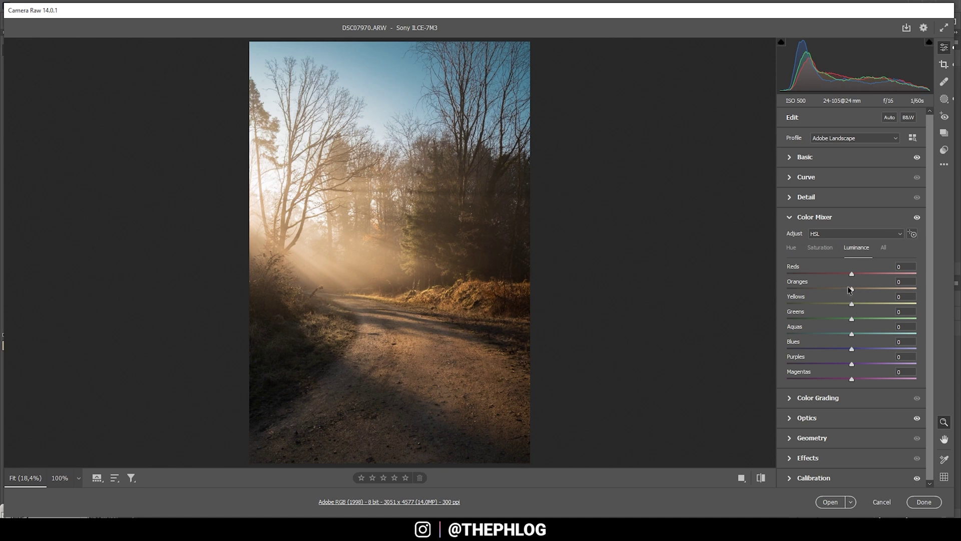
drag(852, 289, 867, 290)
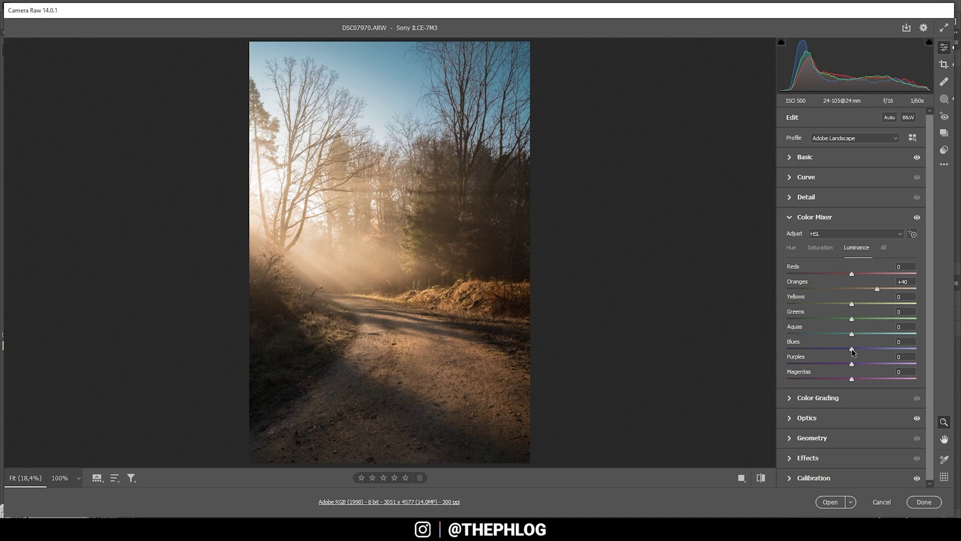
drag(853, 352, 848, 352)
click(815, 218)
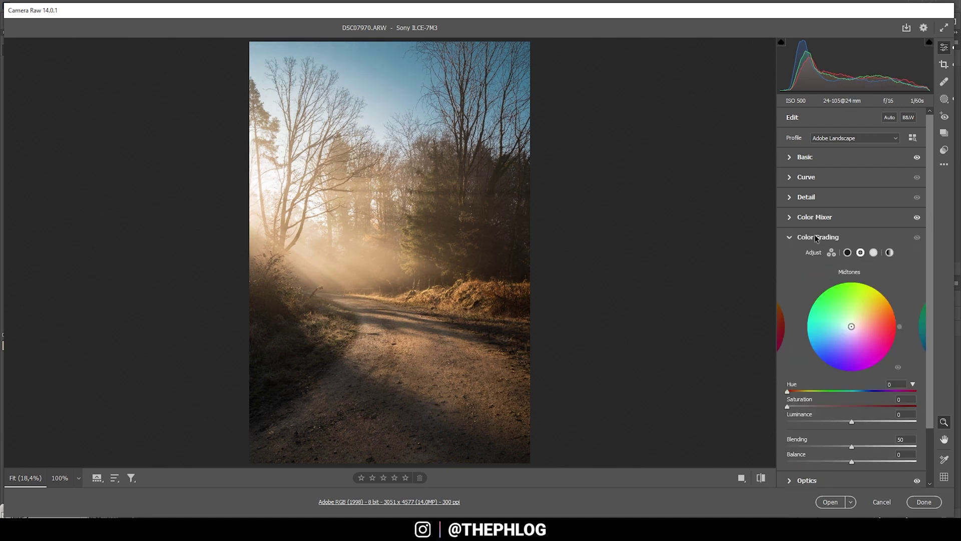
- Color-grade the Highlights to hue 47, saturation 21 and the Midtones to hue 48, saturation 5
click(794, 235)
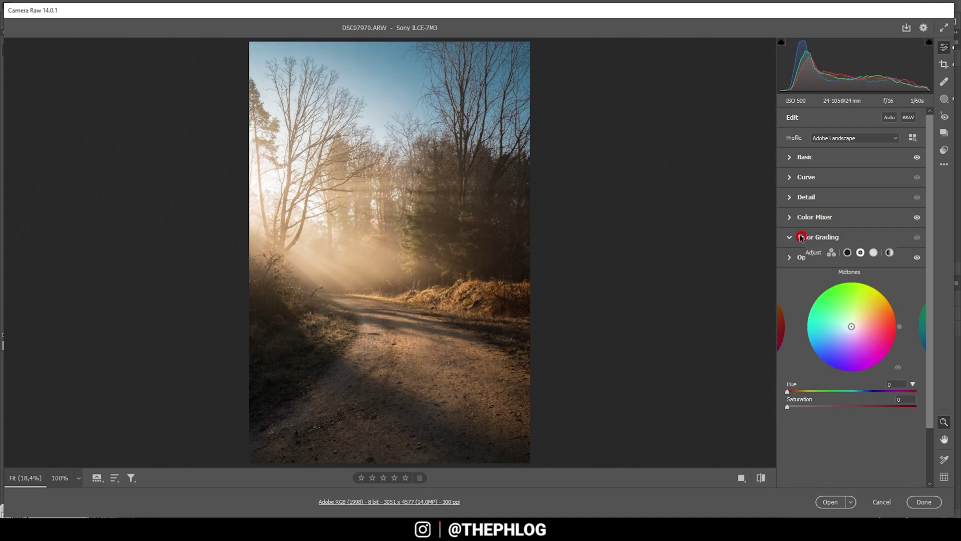
click(874, 254)
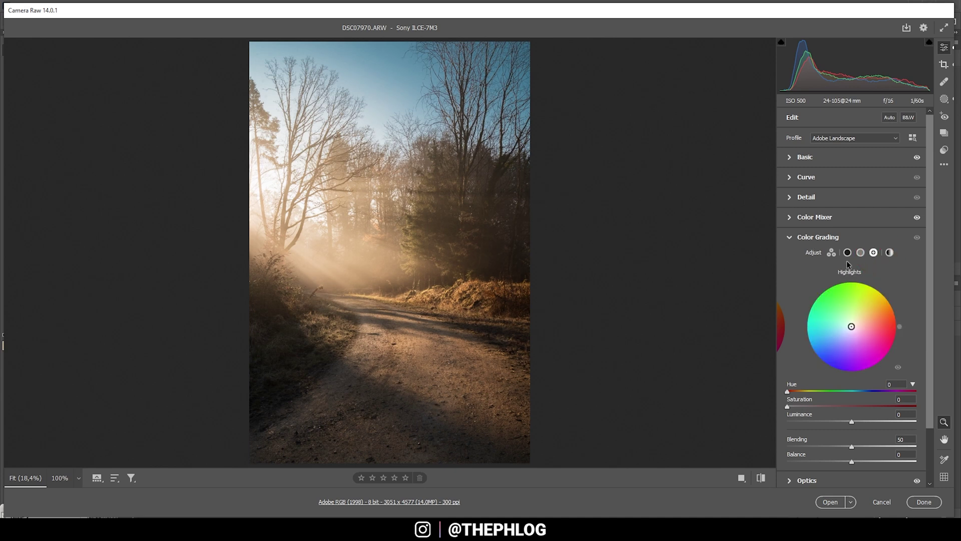
drag(851, 327, 868, 308)
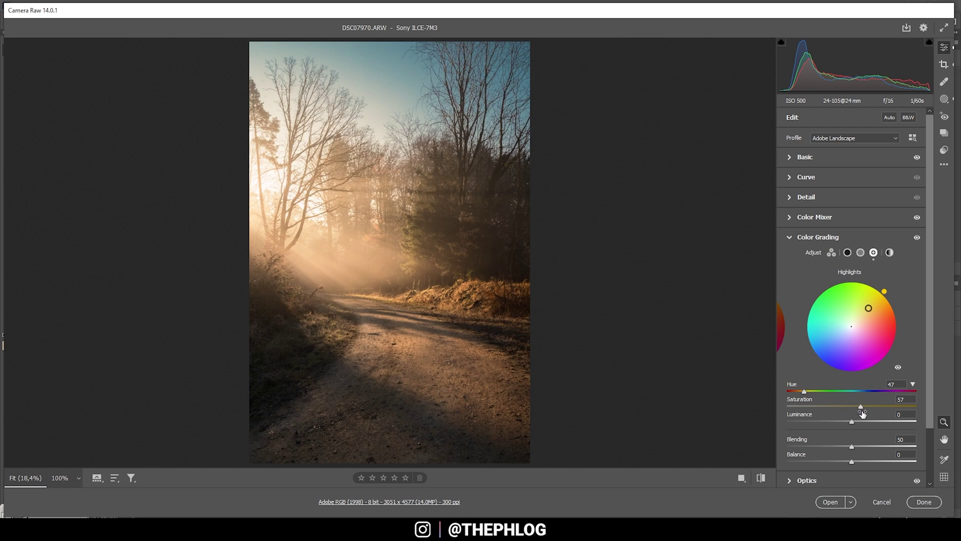
drag(859, 408, 812, 405)
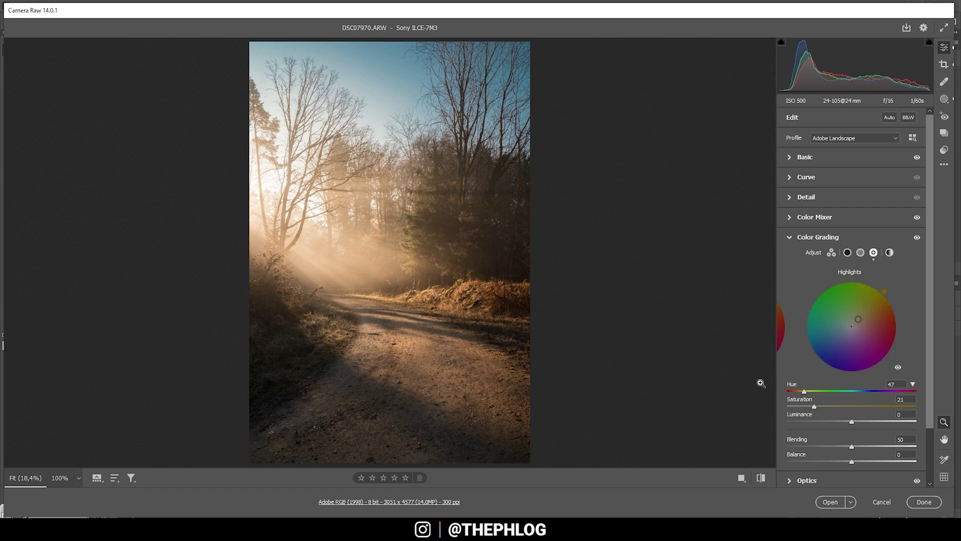
click(860, 253)
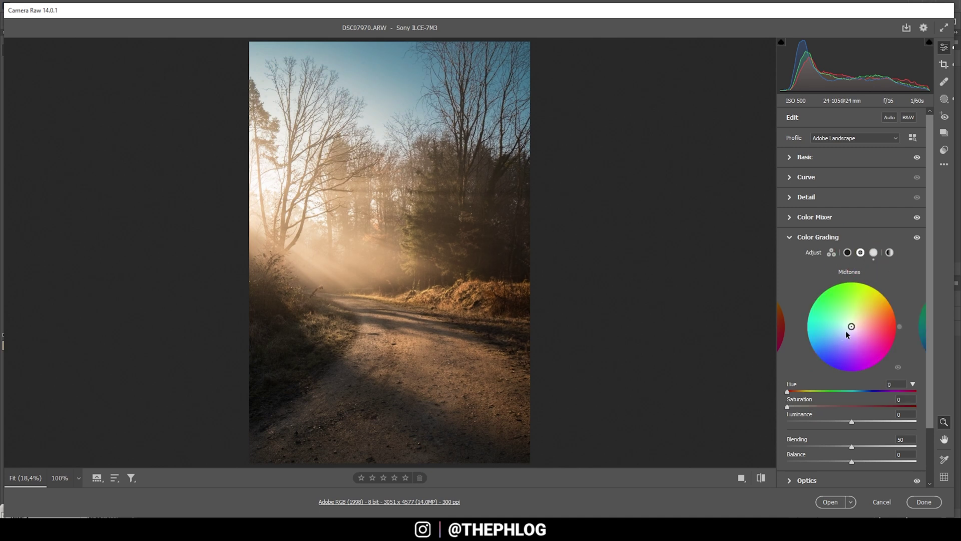
drag(851, 328, 867, 310)
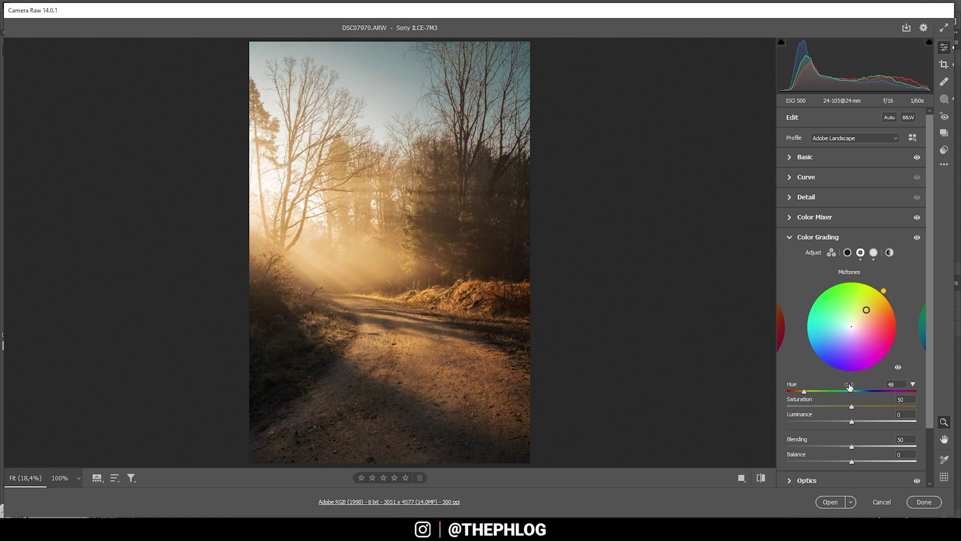
drag(852, 409, 794, 408)
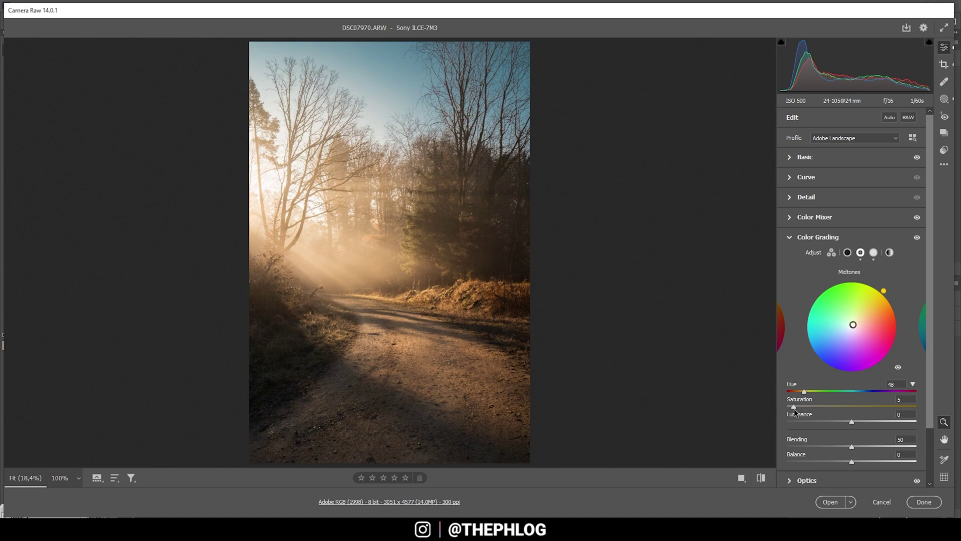
click(827, 237)
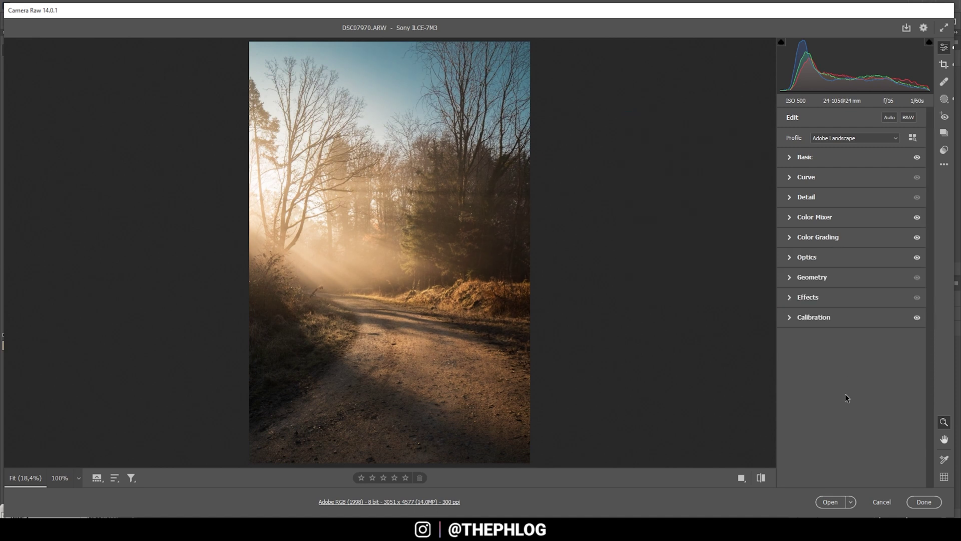
- Sharpen to 48 with radius 0.5 and open the edited photo in Photoshop
click(801, 199)
drag(822, 220, 848, 269)
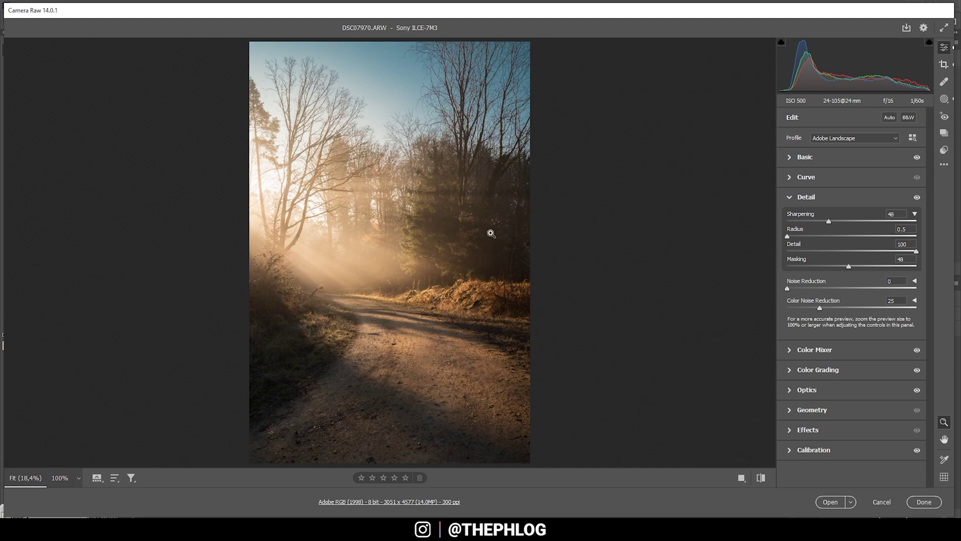
click(830, 501)
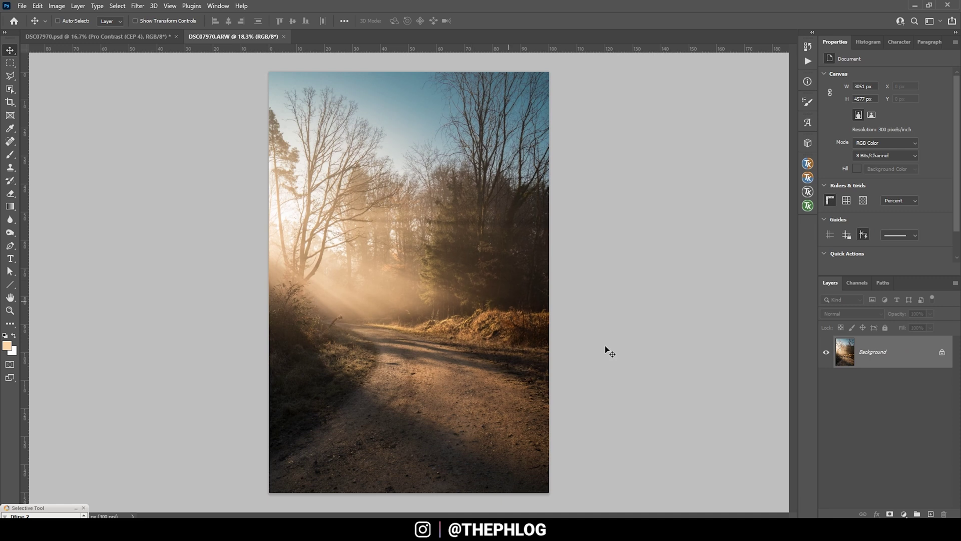
- Add a new Layer 1 above Background and set its blend mode to Soft Light
click(930, 515)
click(861, 312)
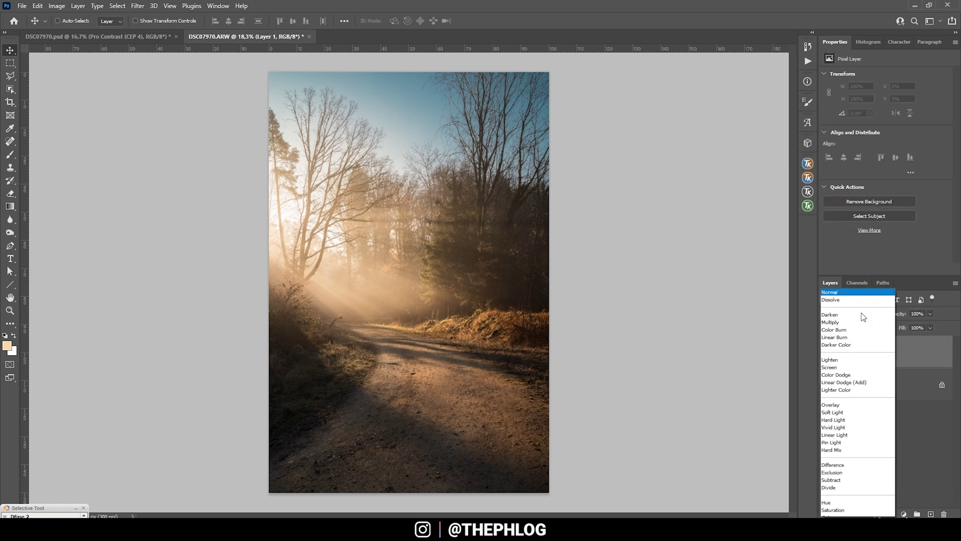
click(853, 401)
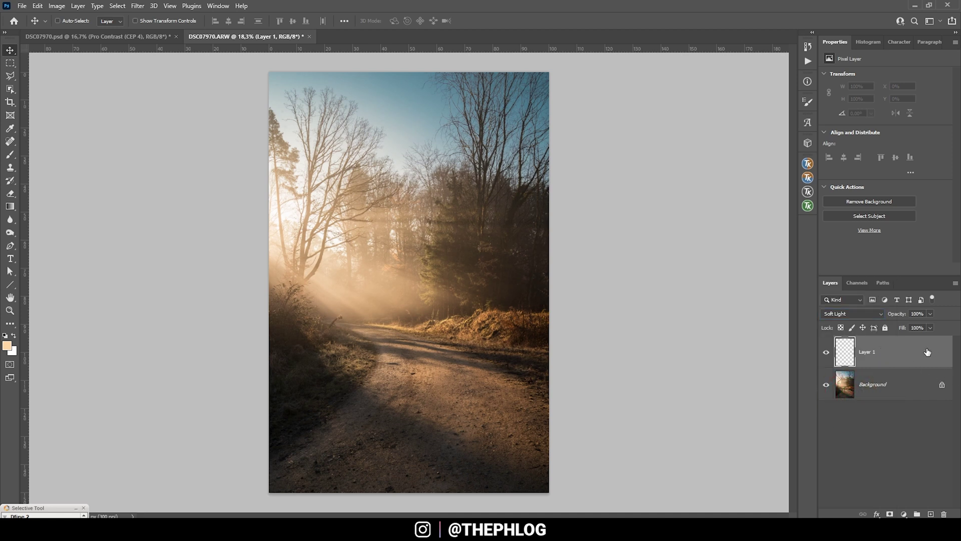
- Set up the Brush with a warm cream colour sampled from the photo and low opacity
key(b)
click(311, 219)
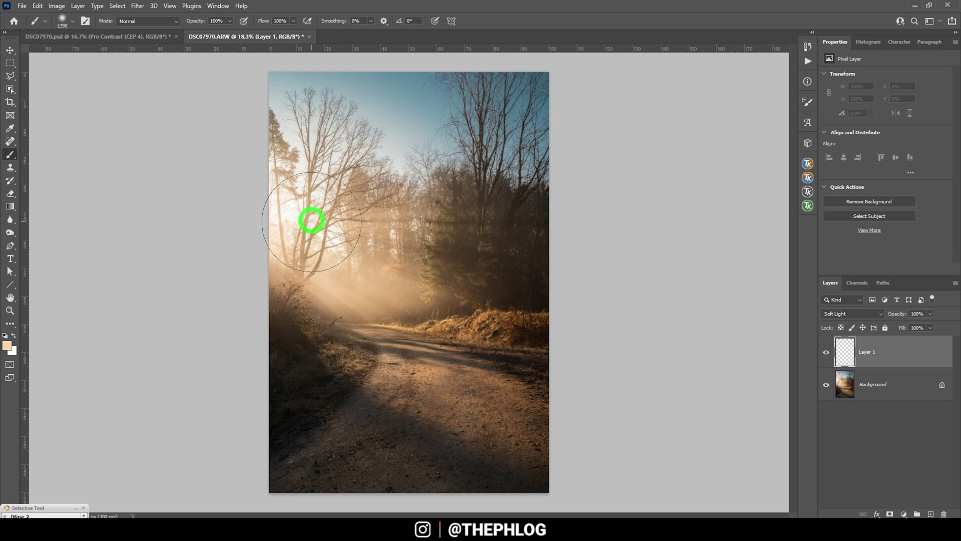
alt+click(278, 243)
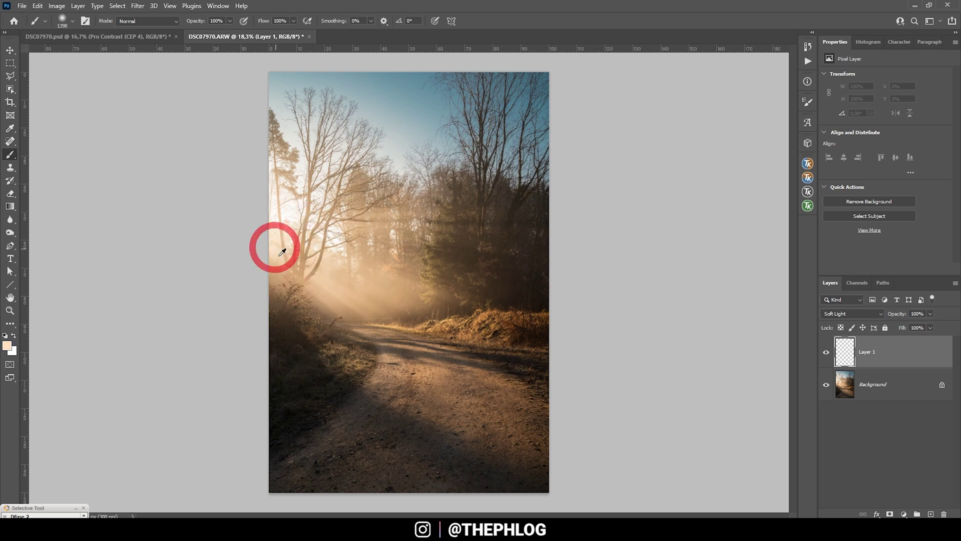
click(7, 345)
key(Return)
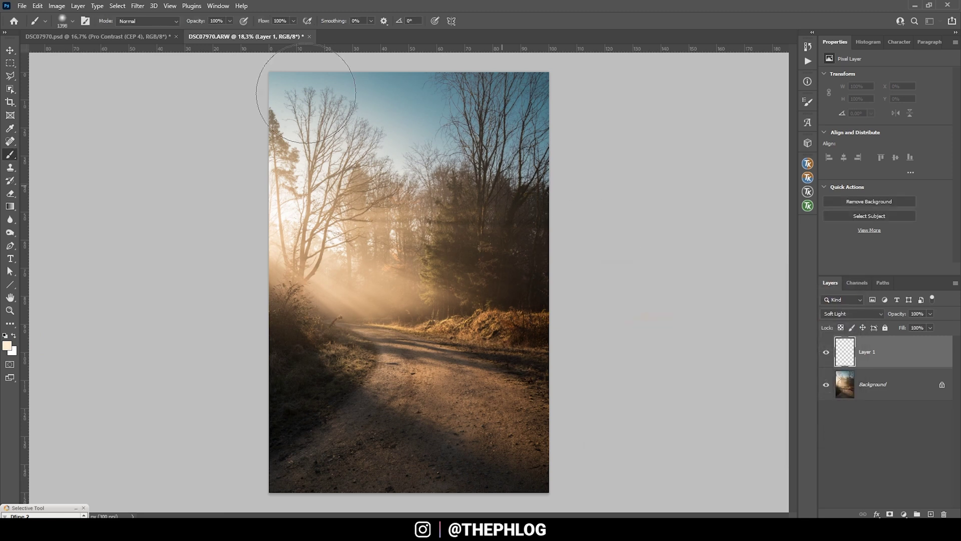
click(229, 20)
drag(217, 33, 190, 35)
- Paint large soft warm-glow strokes around the sun on the sunlit left side
alt+right_click(305, 270)
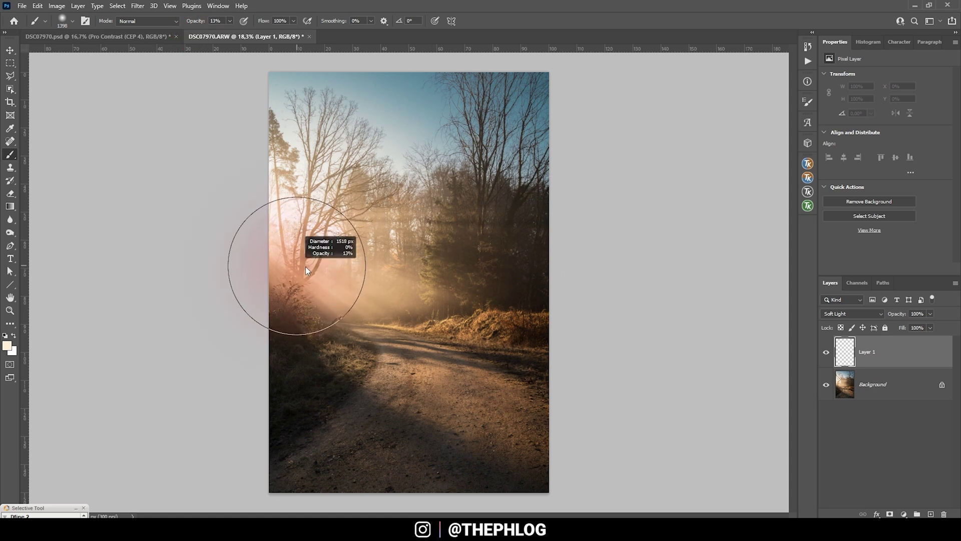
alt+right_click(322, 268)
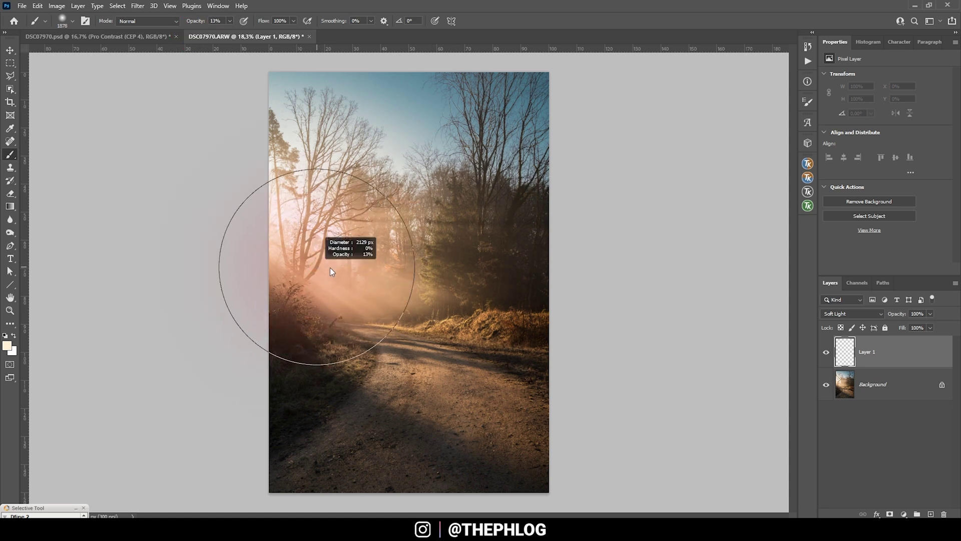
click(285, 247)
alt+right_click(285, 273)
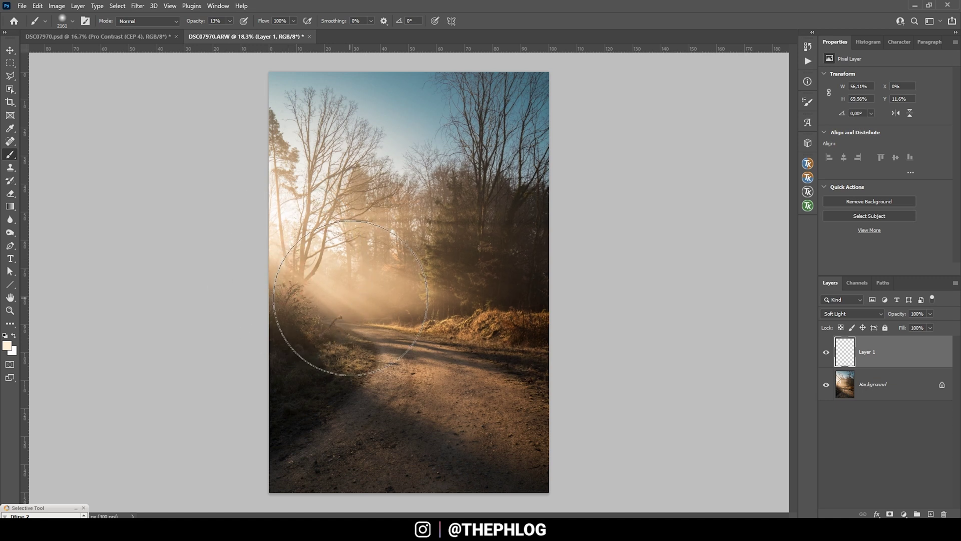
mouse_move(350, 298)
mouse_down()
mouse_move(381, 235)
mouse_move(451, 300)
mouse_move(429, 269)
mouse_move(324, 269)
mouse_up()
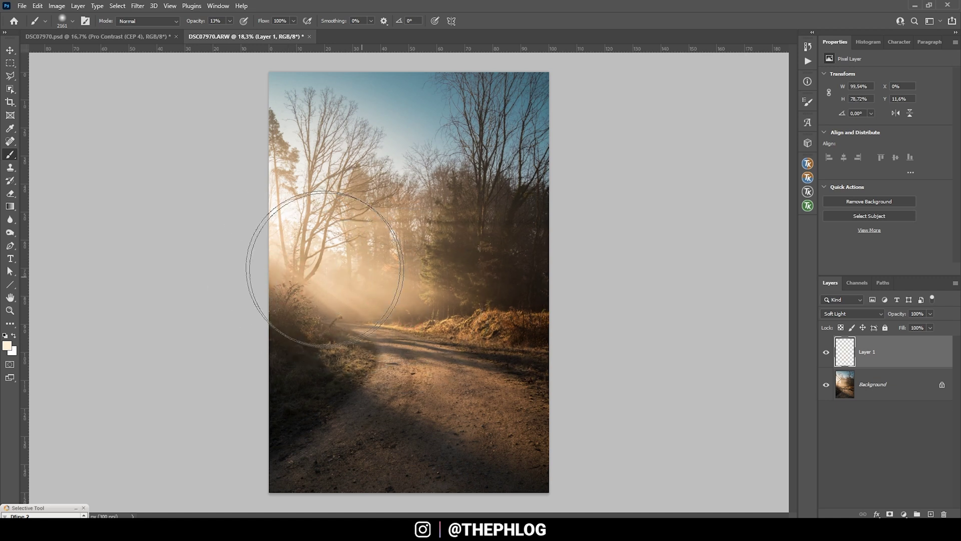
alt+right_click(324, 268)
click(307, 268)
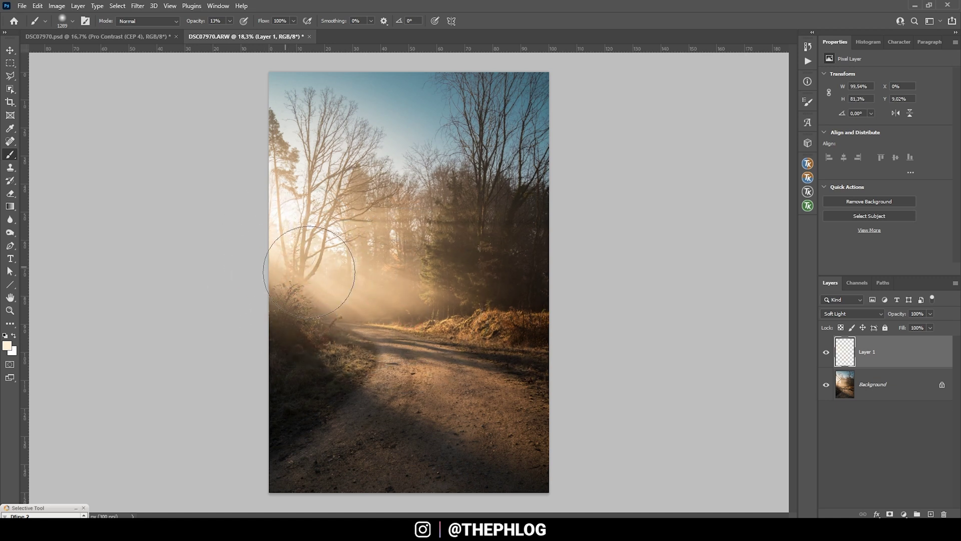
- Toggle Soft Light Layer 1 off and on to compare the glow
click(826, 353)
click(826, 353)
click(826, 352)
click(826, 353)
click(826, 353)
click(826, 354)
- Add a new Layer 2 and set its blend mode to Overlay
click(930, 514)
click(841, 313)
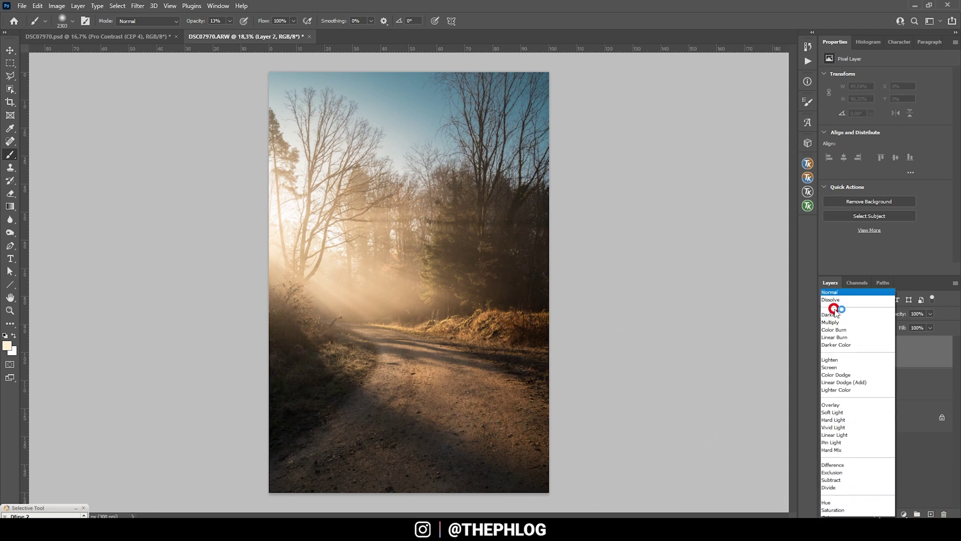
click(847, 392)
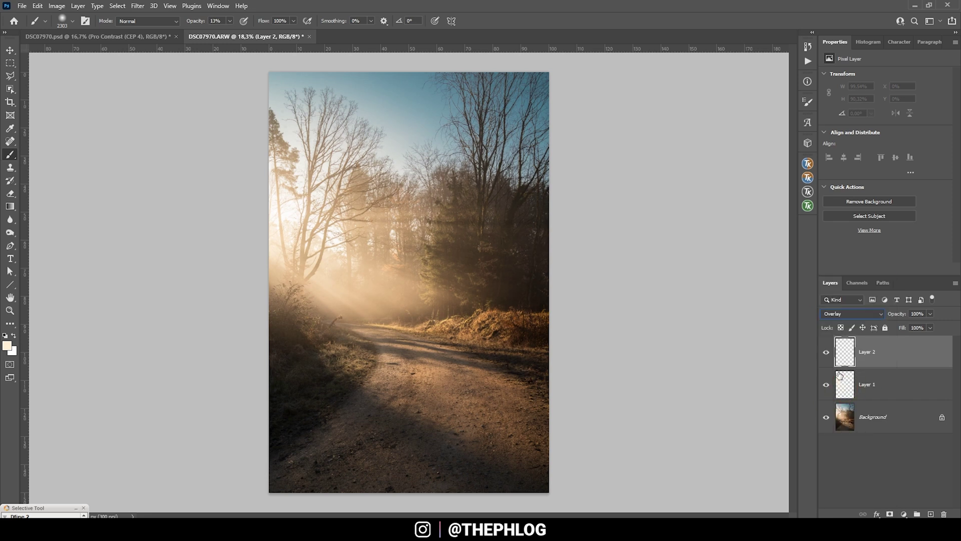
- Compare TK RapidMask2 luminosity masks and apply Lights 2 as Layer 2's mask
click(807, 205)
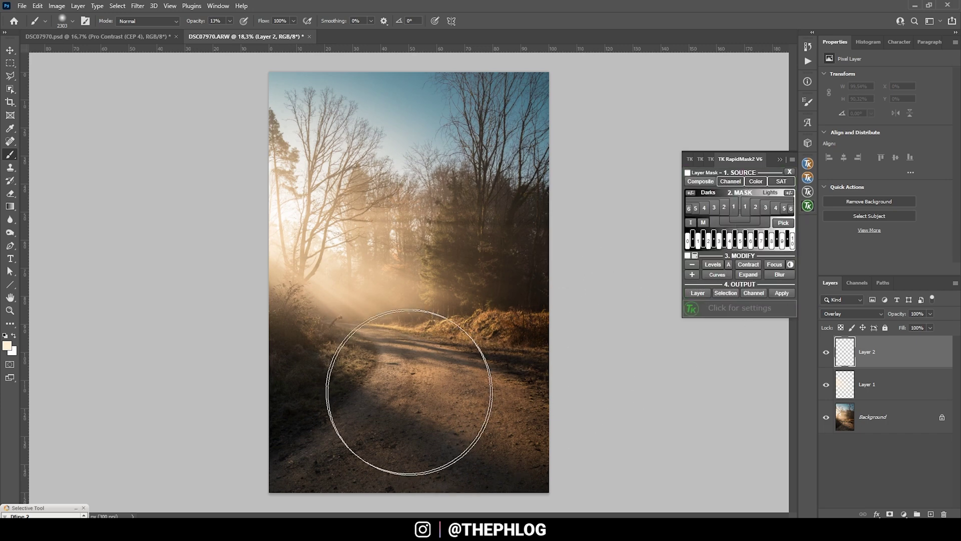
click(753, 214)
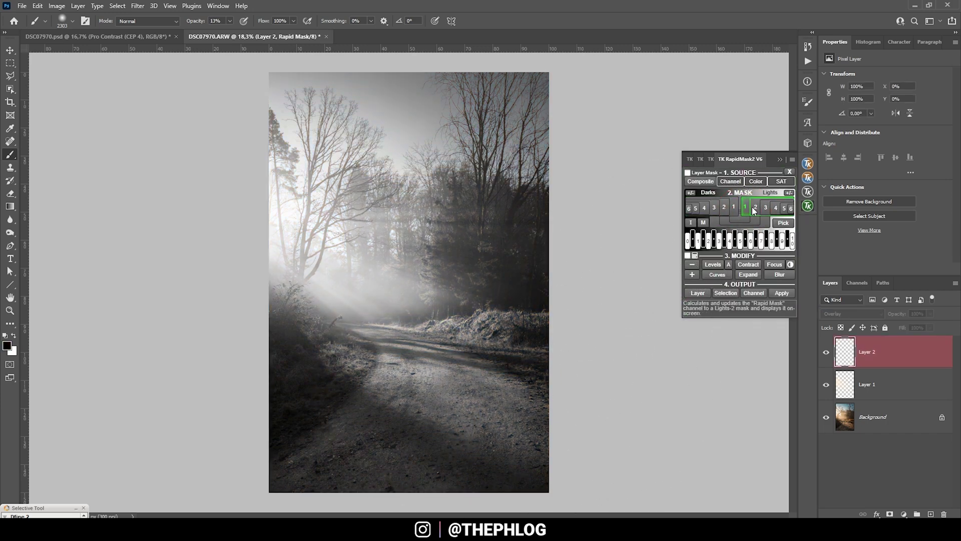
click(753, 208)
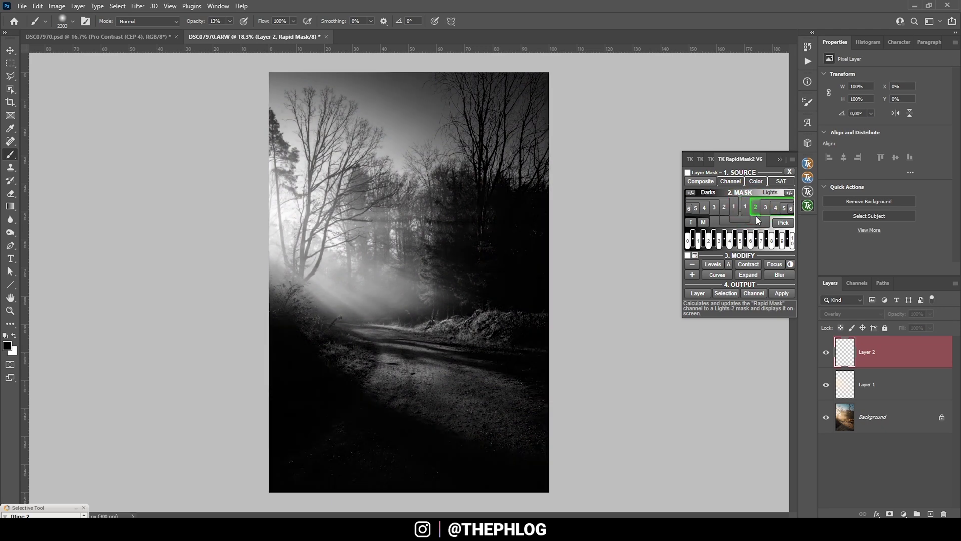
click(743, 218)
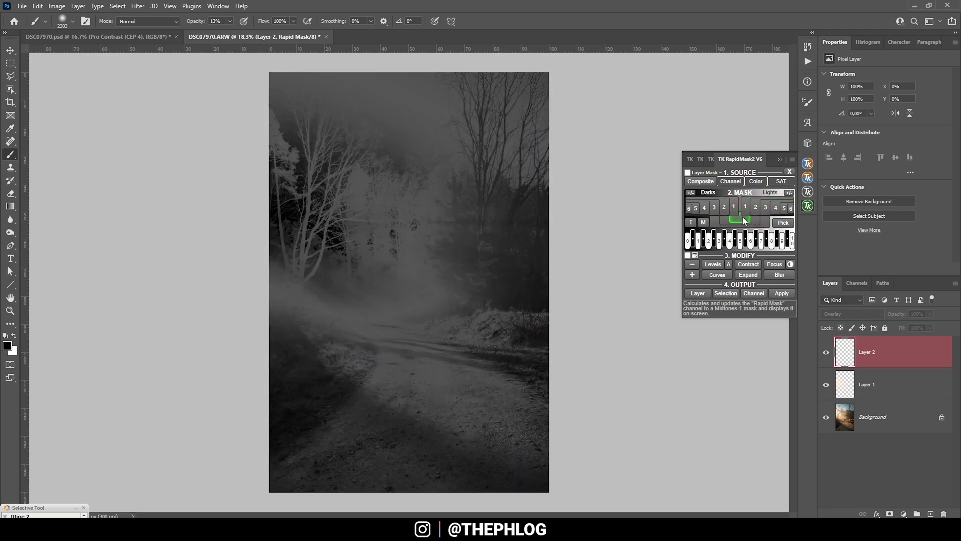
click(752, 208)
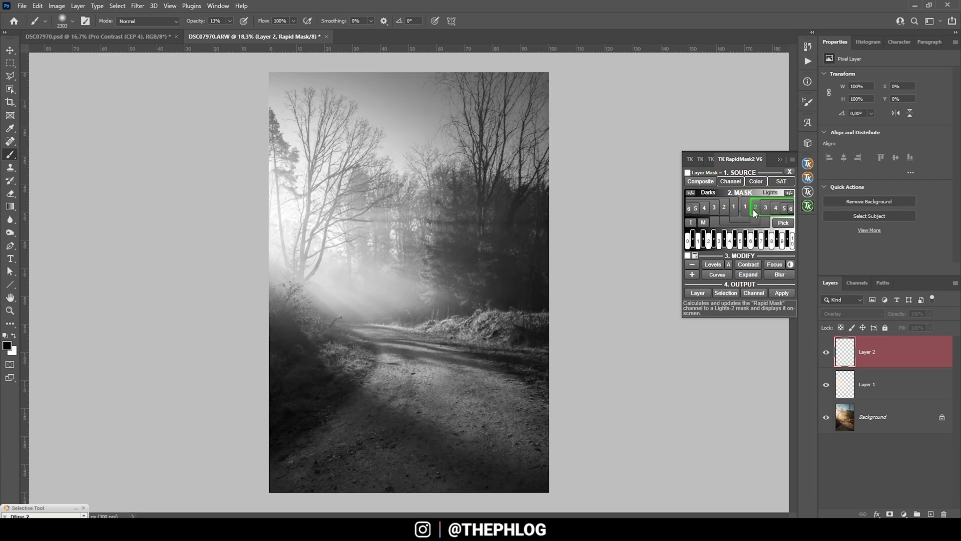
click(688, 172)
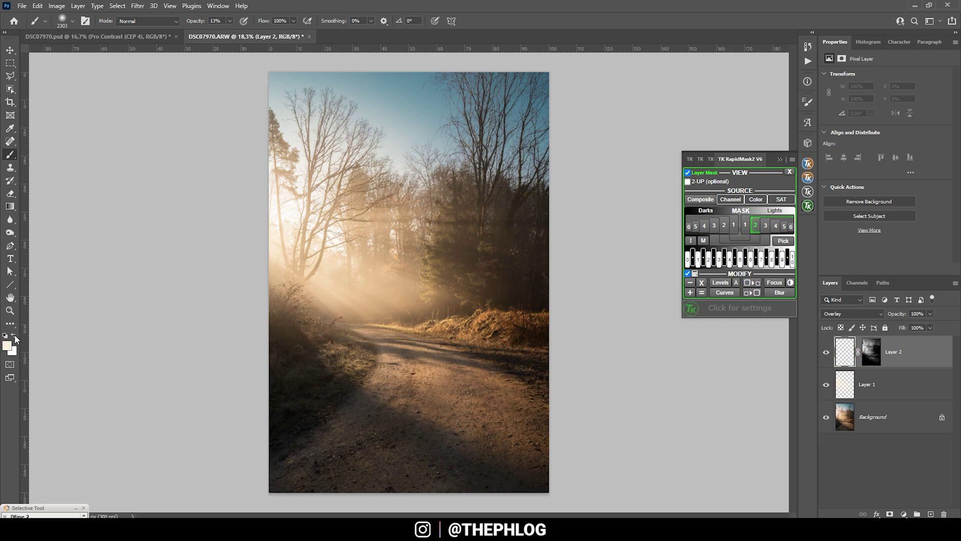
- Paint white at 46% brush opacity over the road and grass to brighten highlights
click(8, 346)
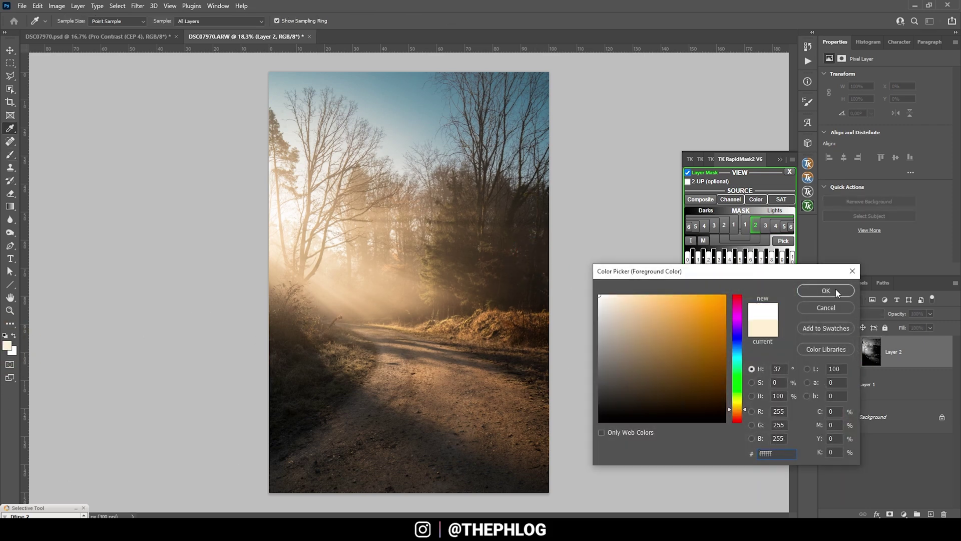
click(835, 290)
drag(363, 405, 389, 406)
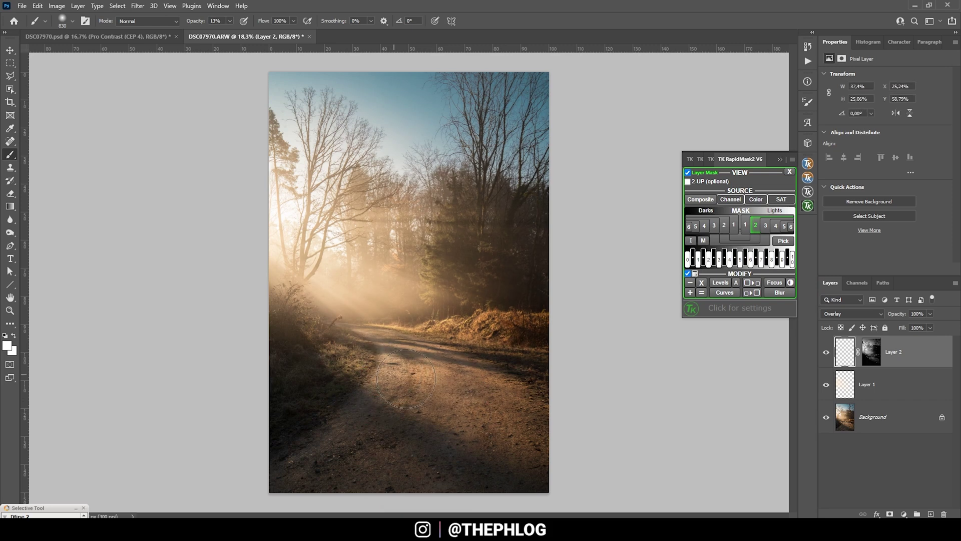
mouse_move(466, 393)
mouse_down()
mouse_move(490, 394)
mouse_move(525, 428)
mouse_move(465, 426)
mouse_up()
click(230, 21)
drag(230, 32, 245, 32)
drag(375, 370, 459, 392)
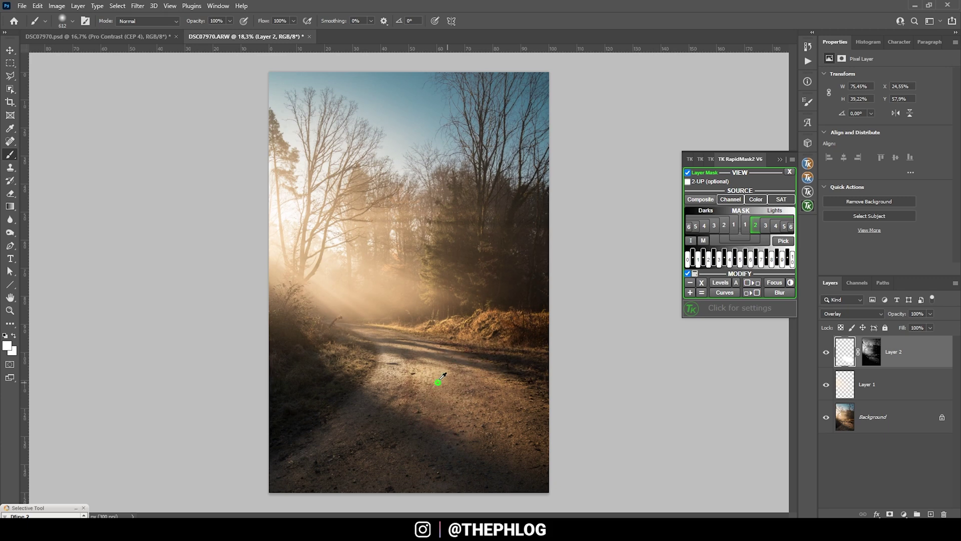
drag(481, 321, 502, 323)
- Compare Layer 2 on and off, close the mask panel, and select all layers
click(826, 352)
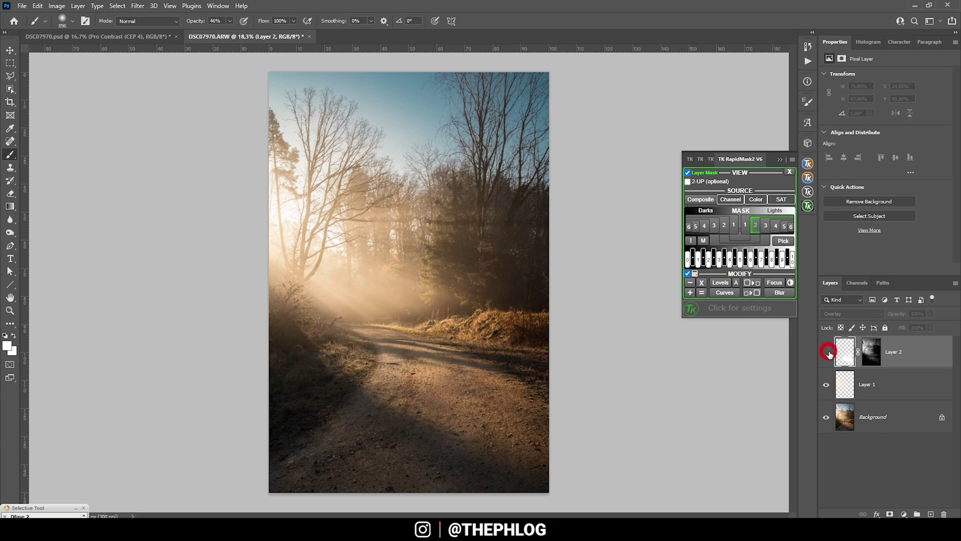
click(826, 352)
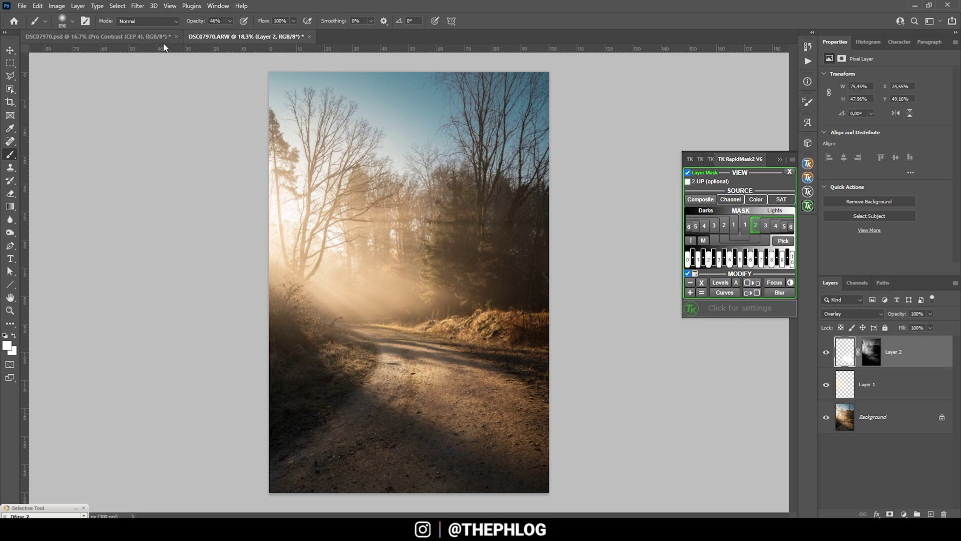
click(778, 160)
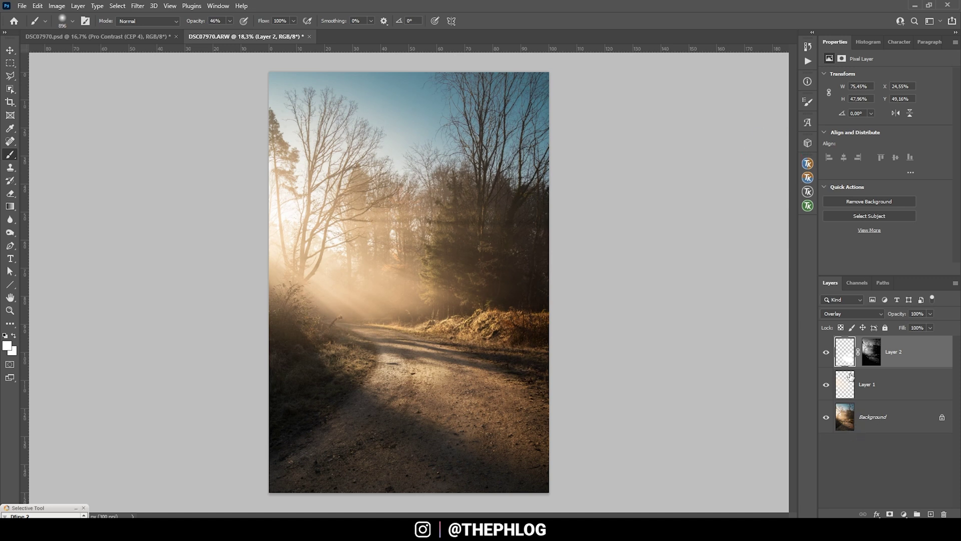
shift+click(891, 427)
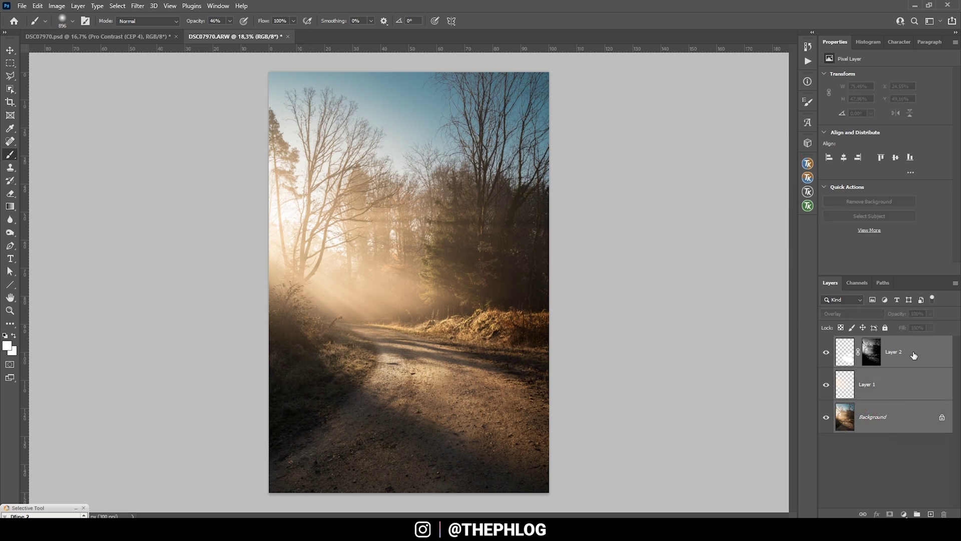
- Merge all layers and launch Color Efex Pro 4 from the Nik Collection filters
key(ctrl+e)
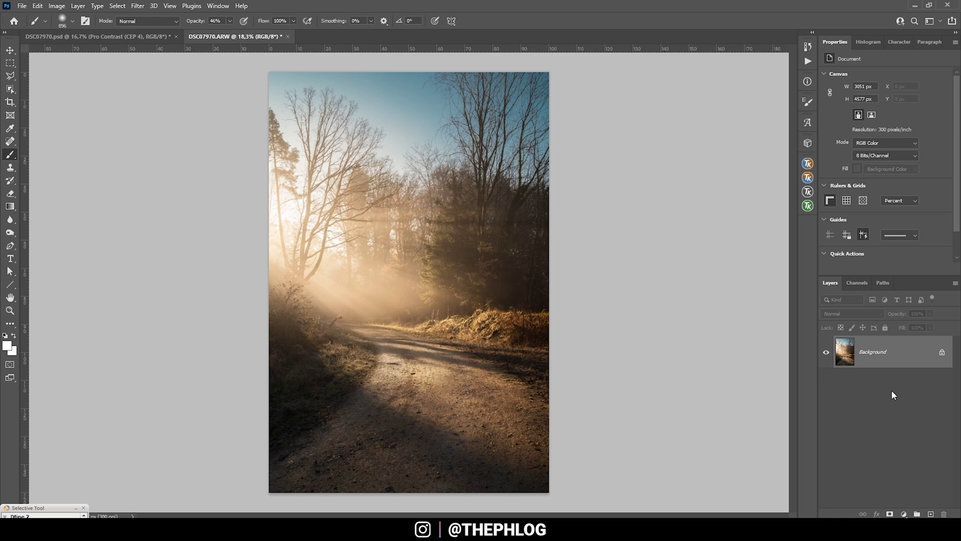
click(138, 6)
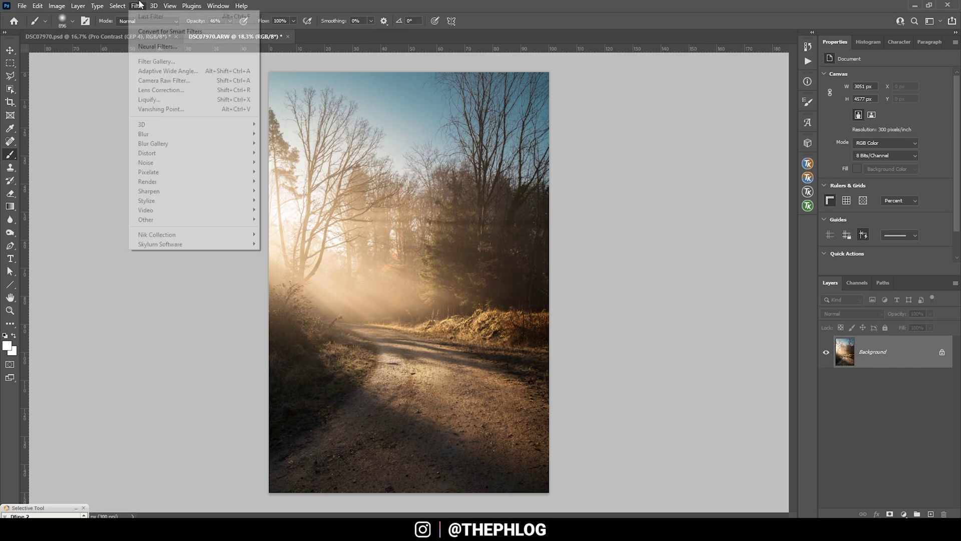
mouse_move(165, 235)
click(304, 241)
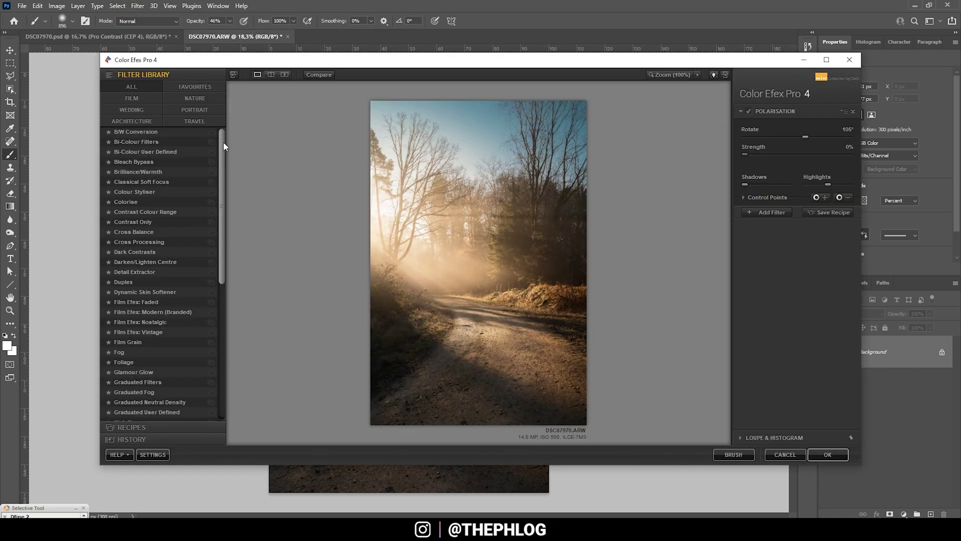
drag(224, 142, 201, 357)
- Add Polarisation at 46% strength with a widened control point on the sky
click(136, 296)
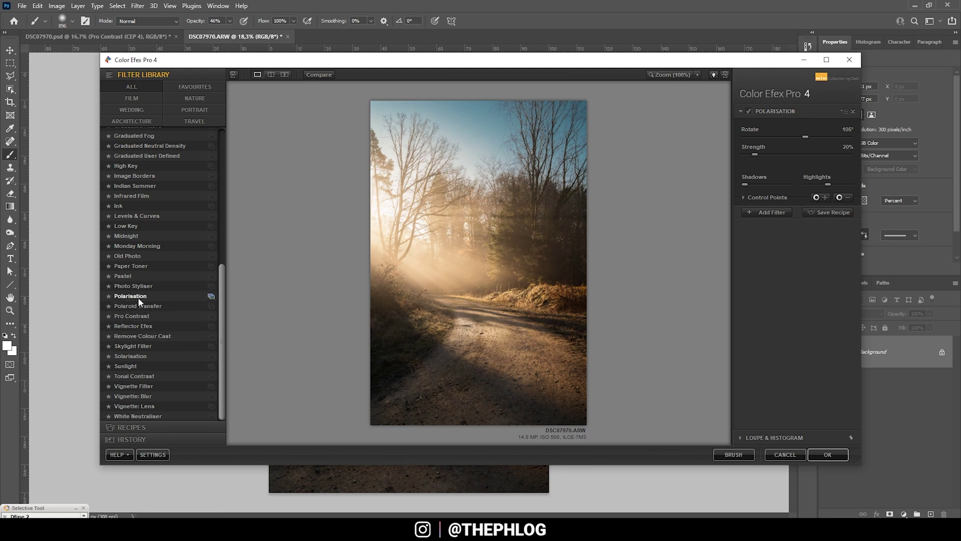
drag(759, 155, 747, 170)
drag(771, 176, 761, 178)
drag(774, 179, 769, 176)
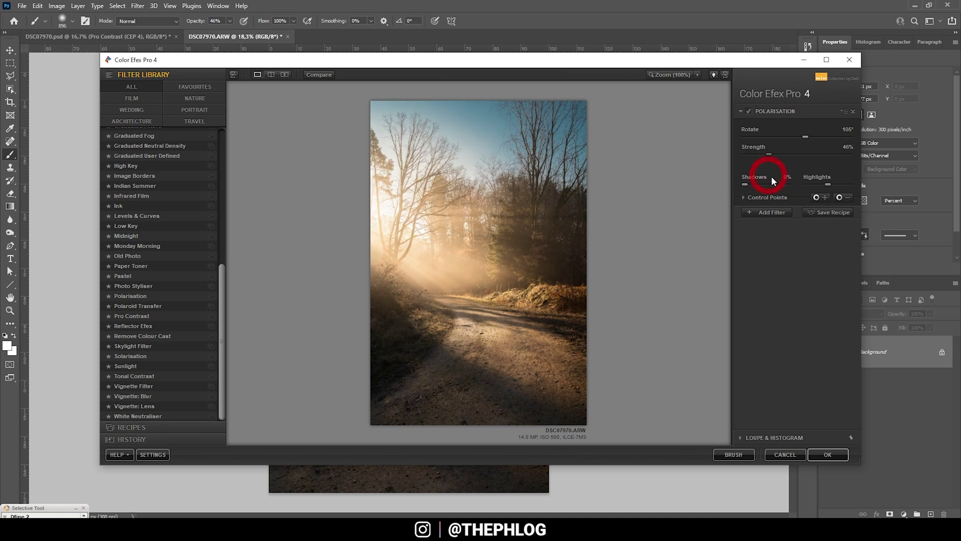
click(485, 117)
drag(510, 120, 535, 120)
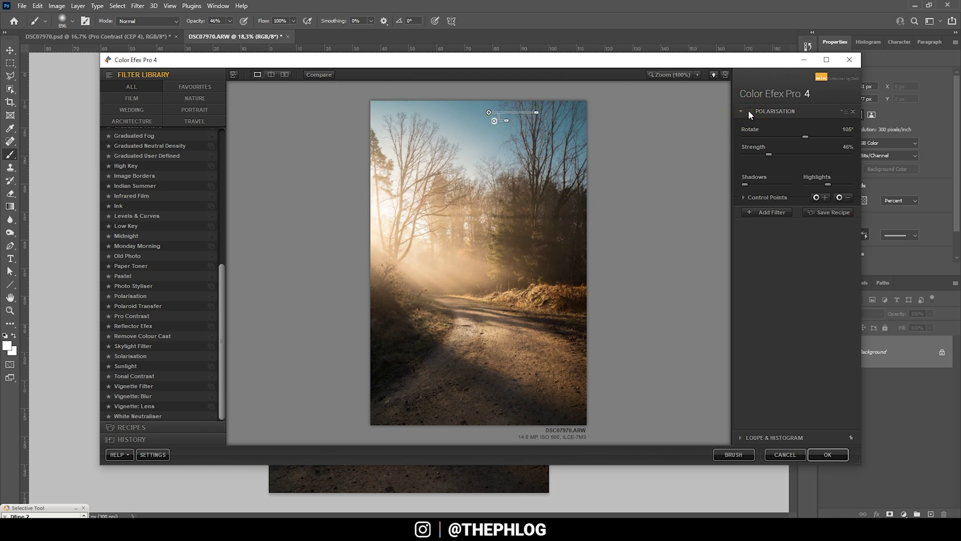
- Add Pro Contrast with 13% Dynamic Contrast and apply the filters to the image
click(772, 212)
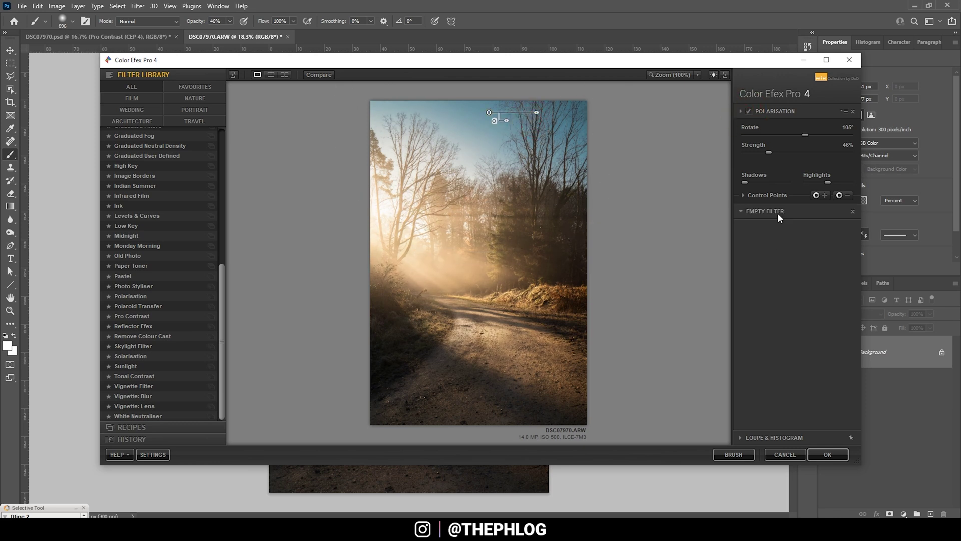
click(136, 317)
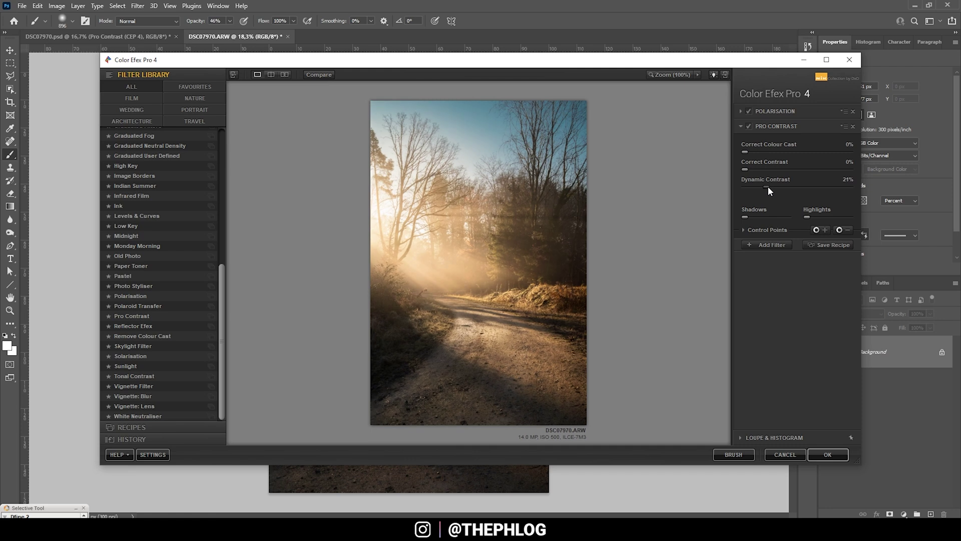
drag(752, 188, 771, 190)
click(838, 455)
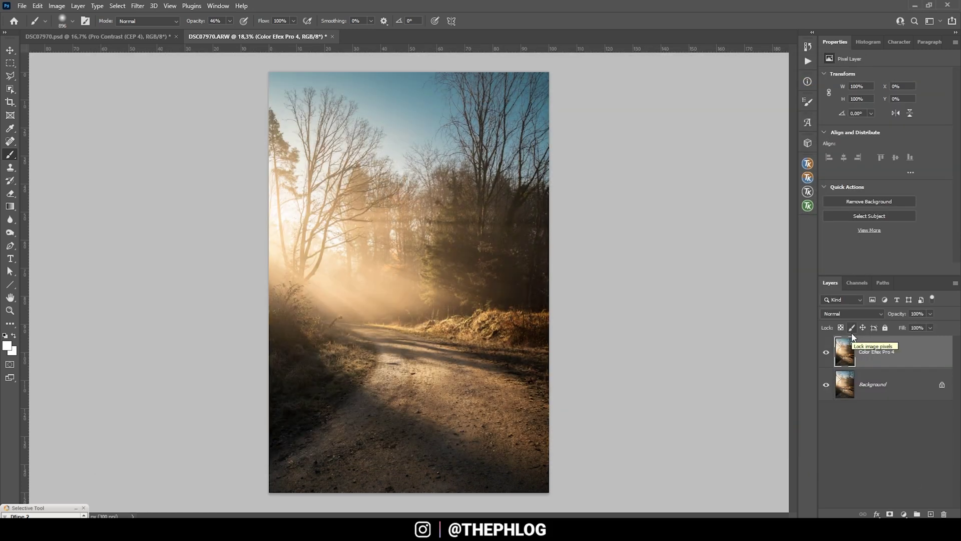